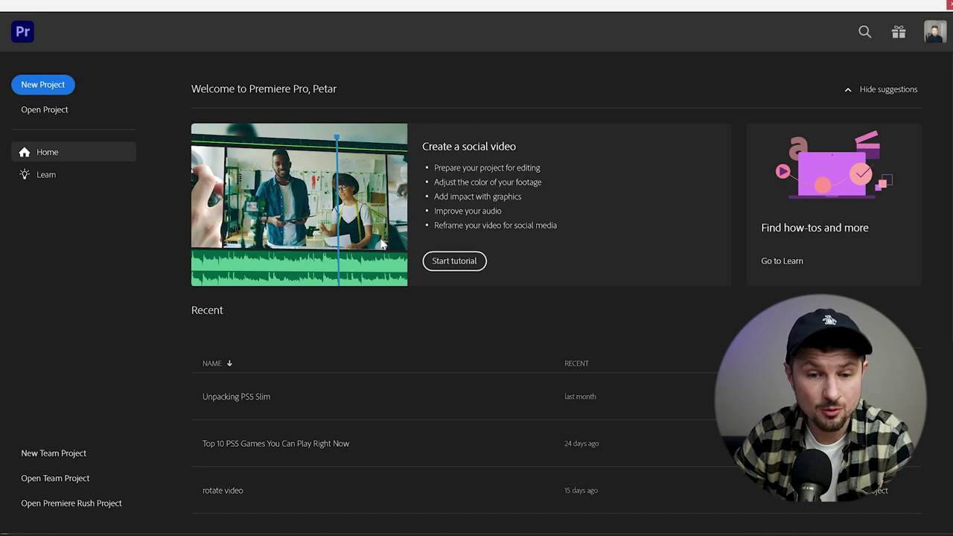
Create a new project named Practise 2 without adding media, and open the list of workspaces.
scroll(447, 220, down, 3)
scroll(443, 230, up, 3)
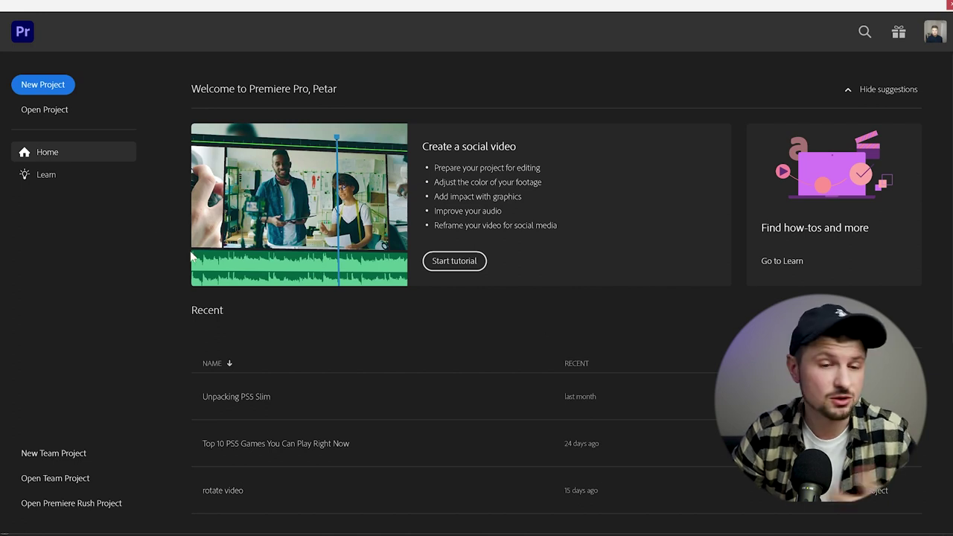
click(43, 85)
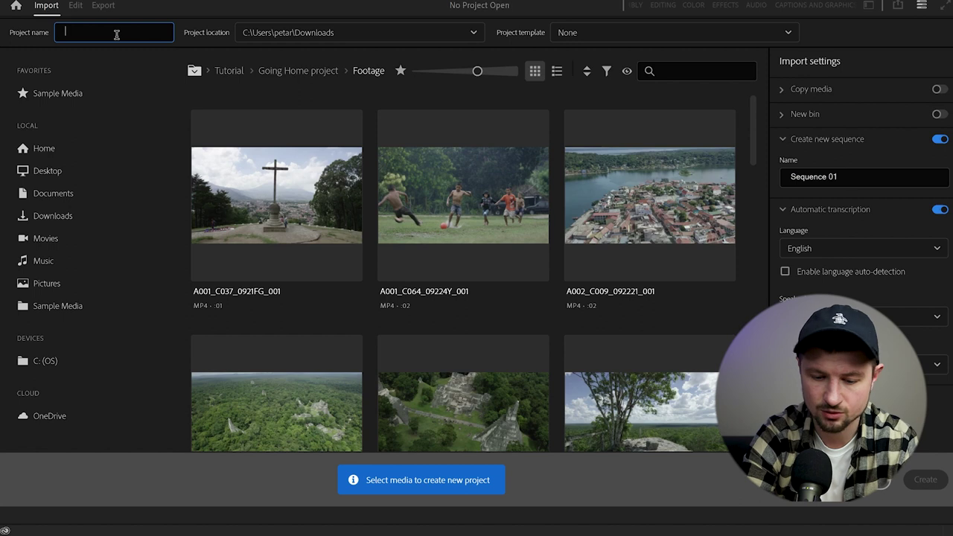
text(Practise 2)
key(Return)
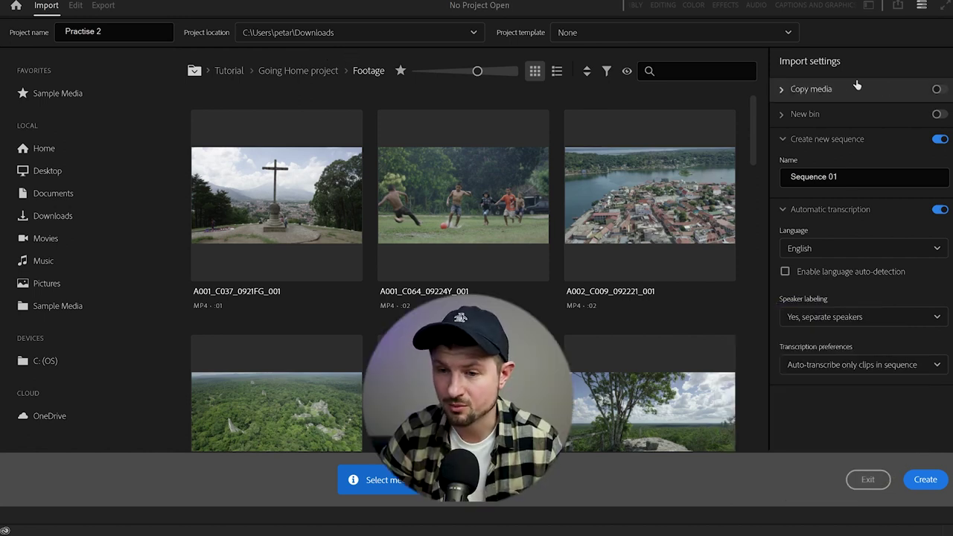
click(881, 184)
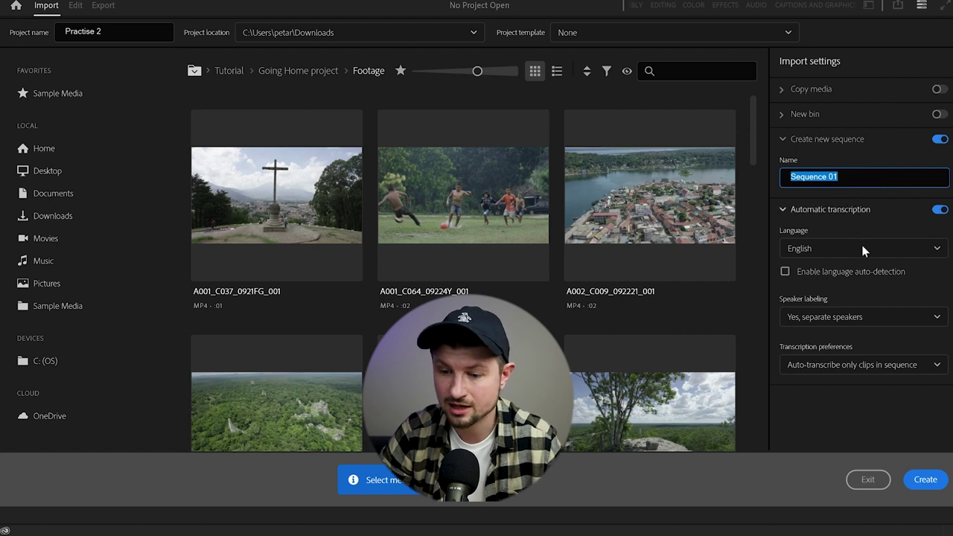
click(926, 480)
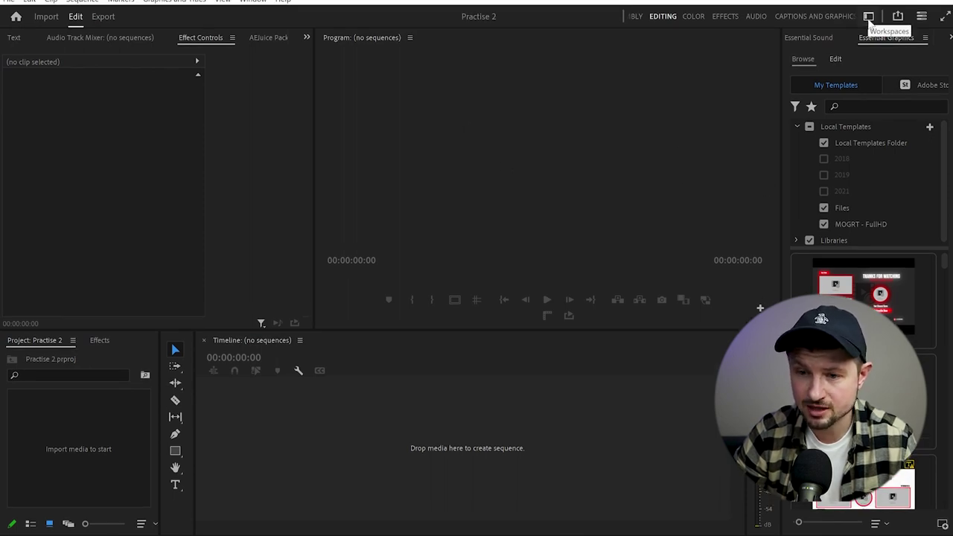
click(868, 18)
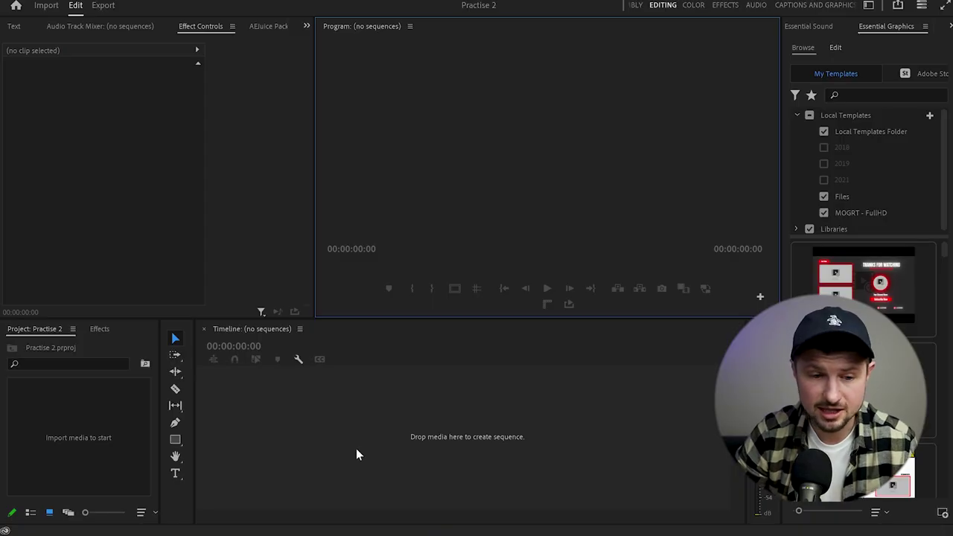
Create a new sequence from the HD 1080p 25 fps preset, keeping the default sequence name.
right_click(47, 407)
mouse_move(149, 231)
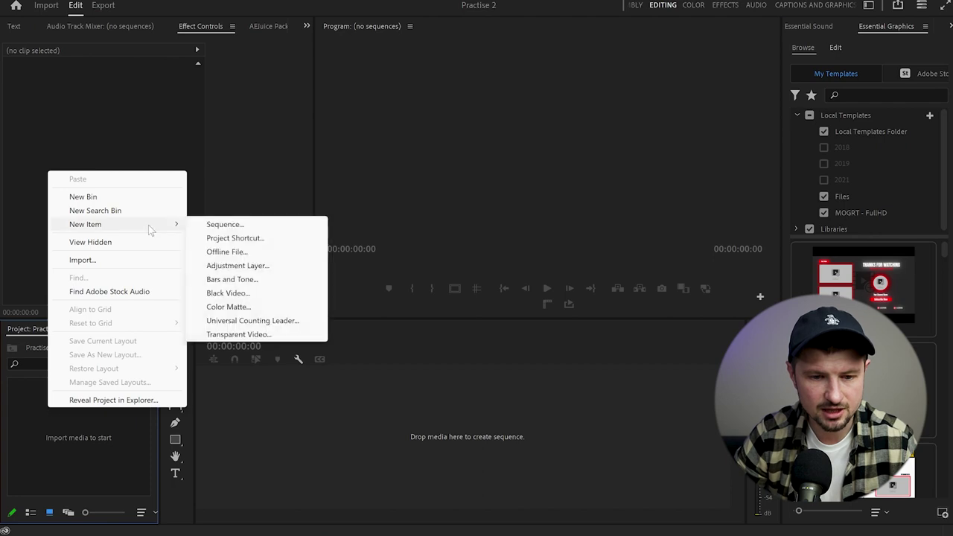
click(210, 224)
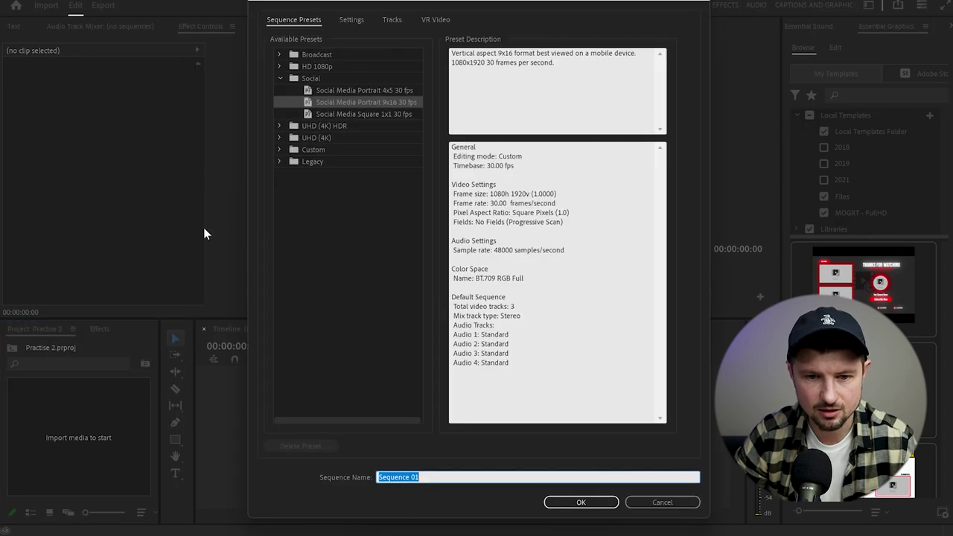
click(280, 79)
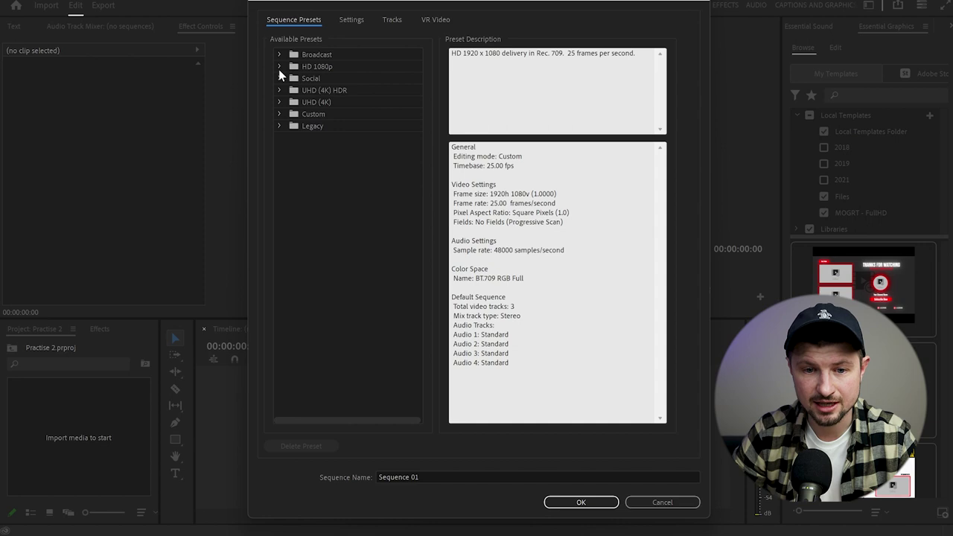
click(280, 67)
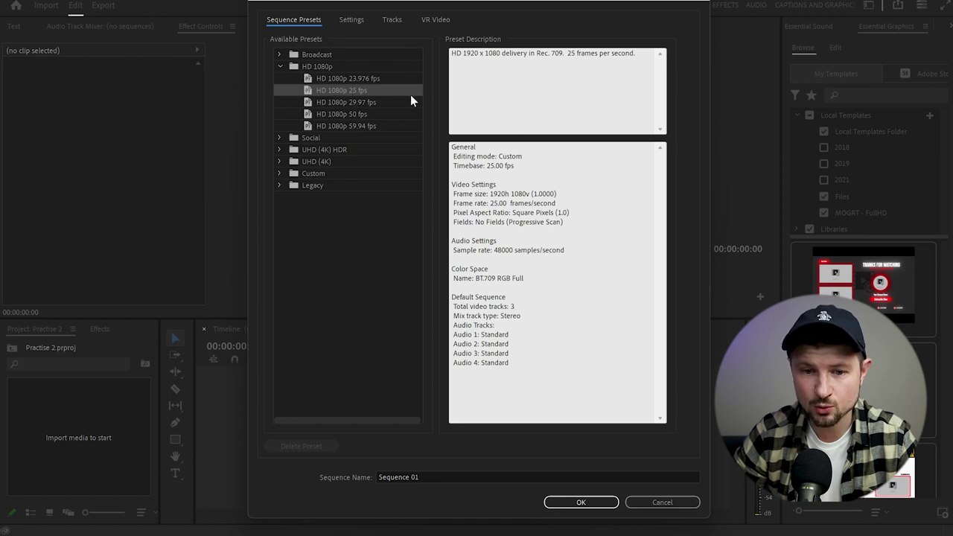
click(581, 502)
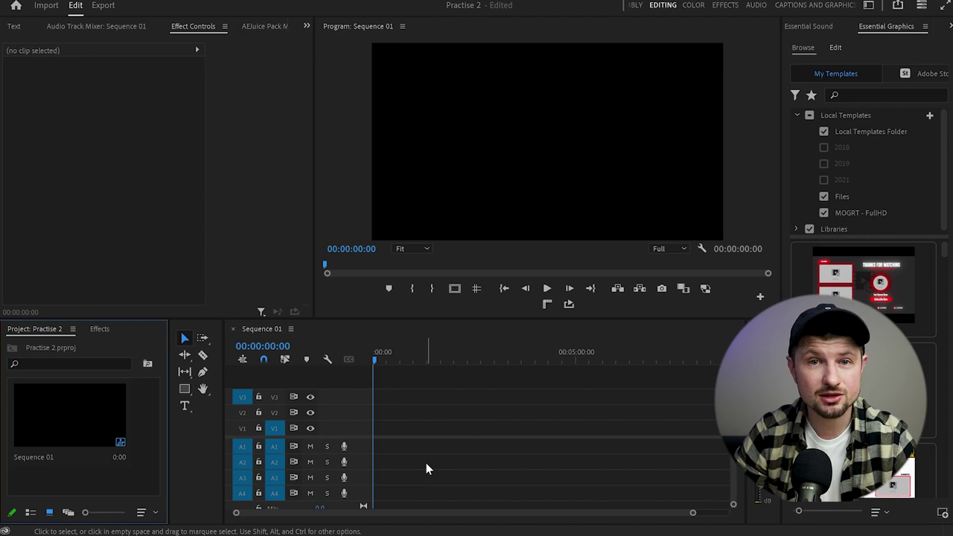
Import MVI_0993 from the Videos folder's 4 Videos in One subfolder and place it at the start of track V1.
double_click(75, 486)
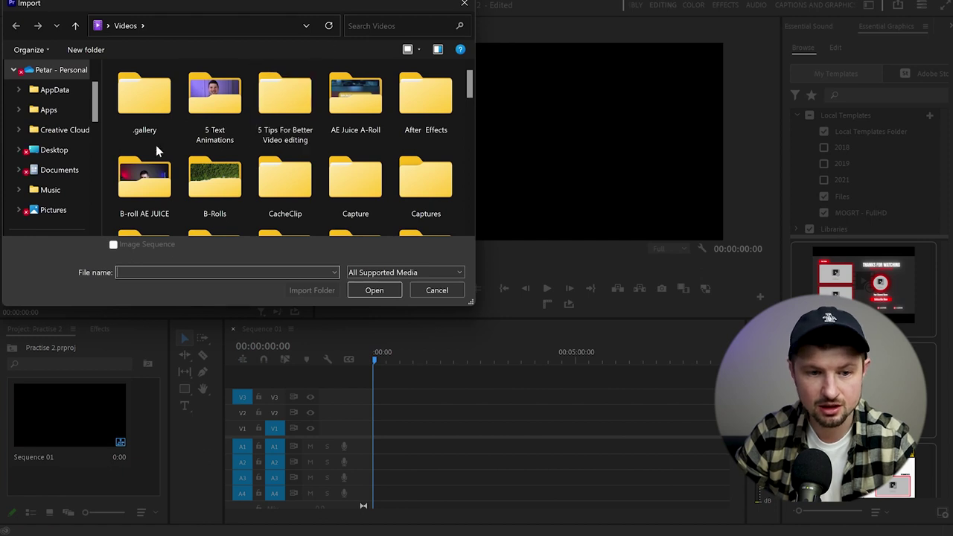
scroll(60, 134, down, 4)
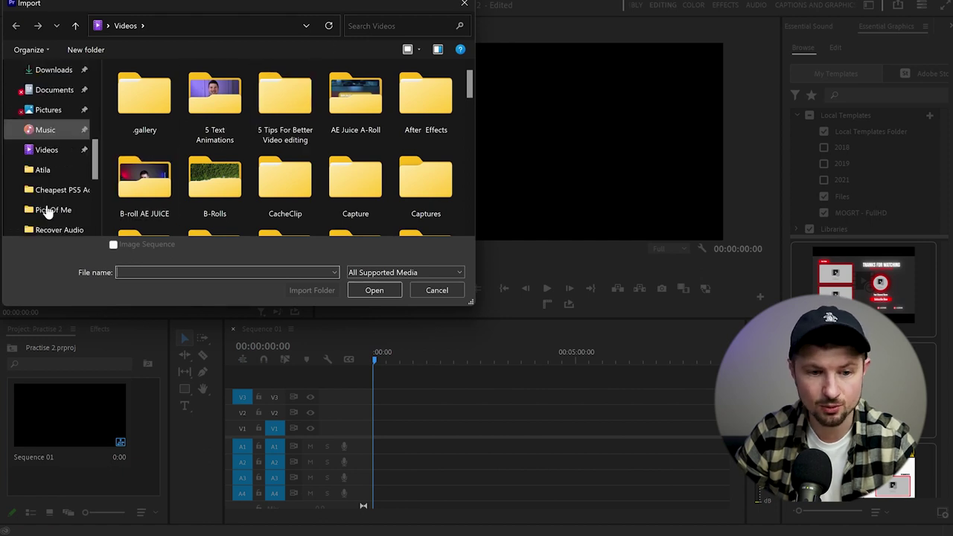
click(46, 149)
click(149, 96)
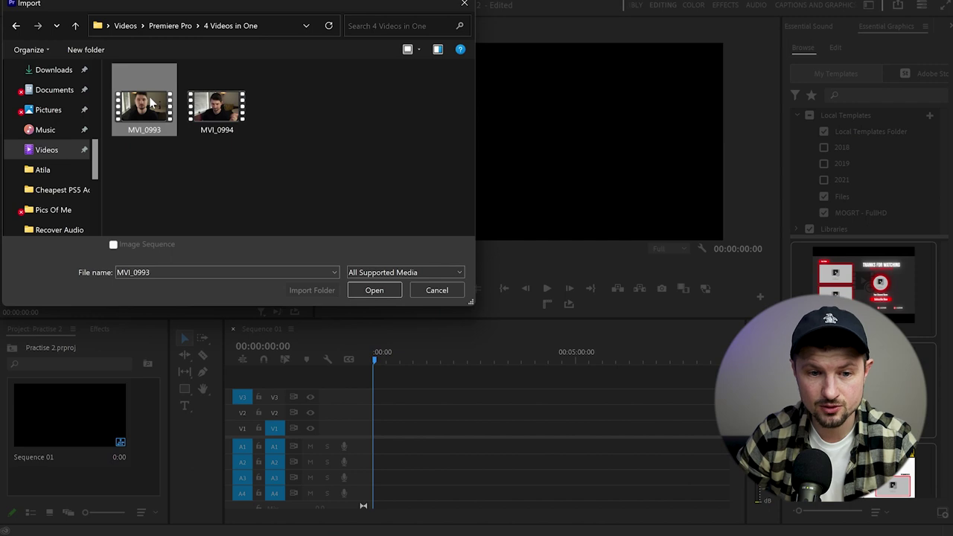
click(373, 290)
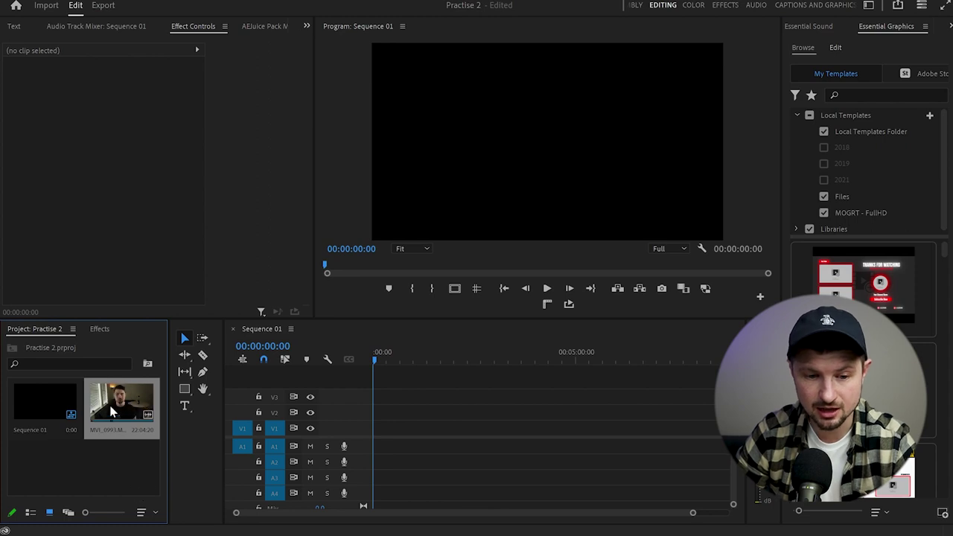
drag(117, 402, 380, 432)
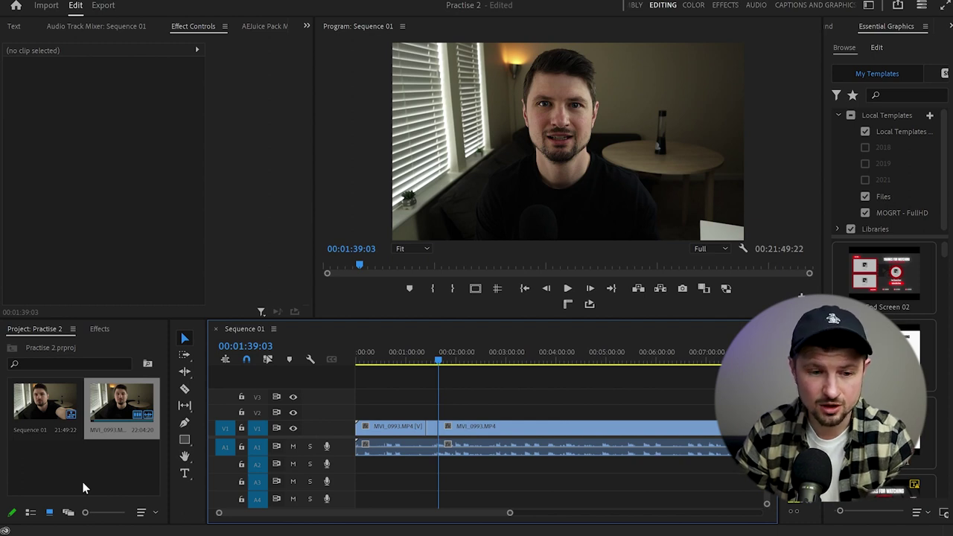
Create a bin named B-roll in the project and move the MVI_0993 clip into it.
right_click(38, 463)
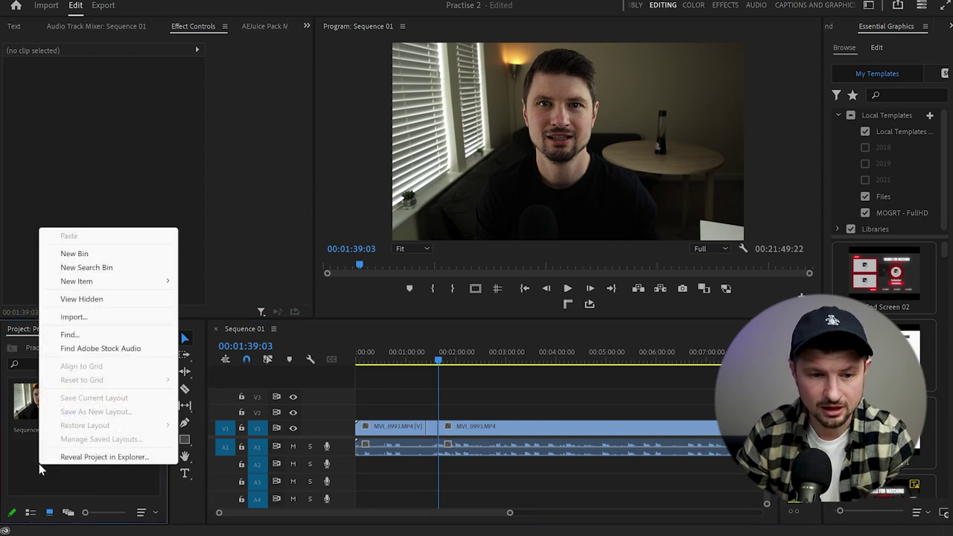
click(123, 255)
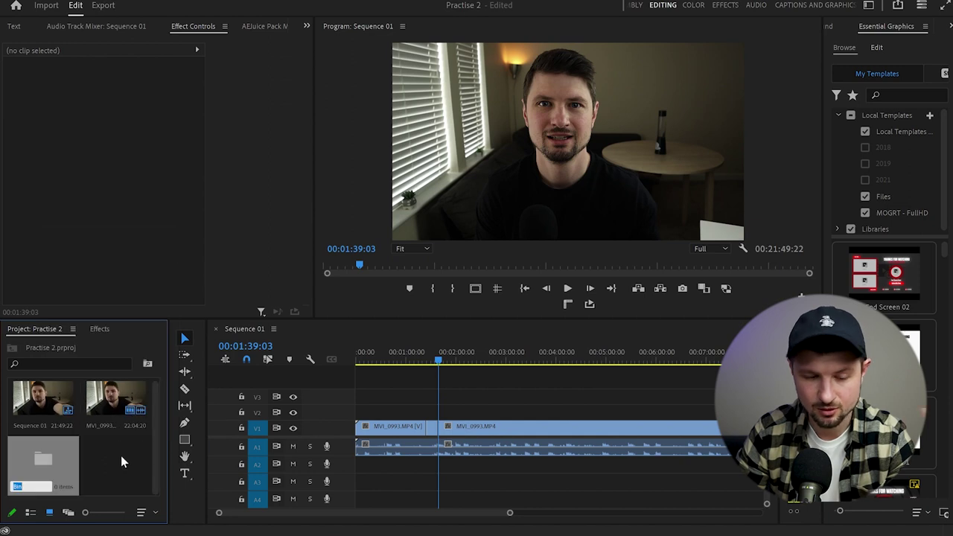
text(B-roll)
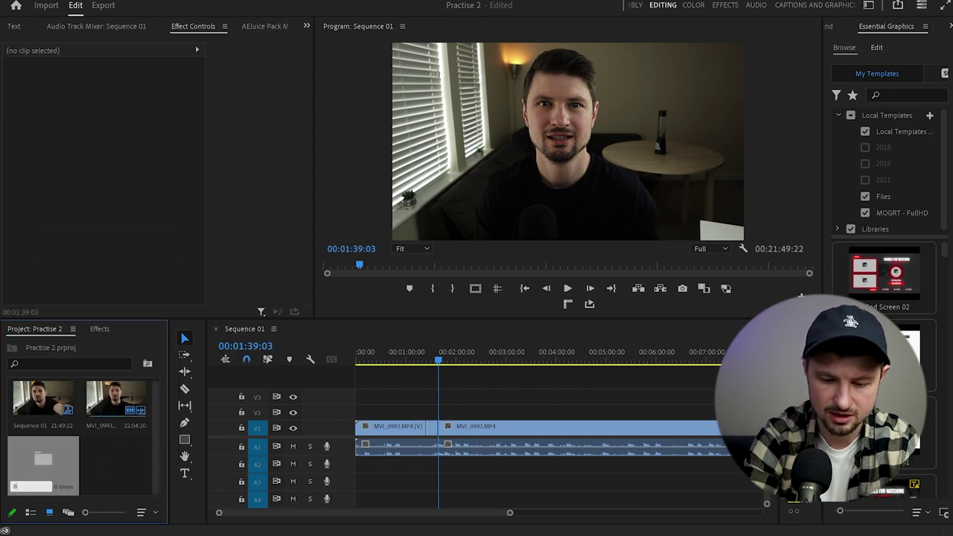
key(Return)
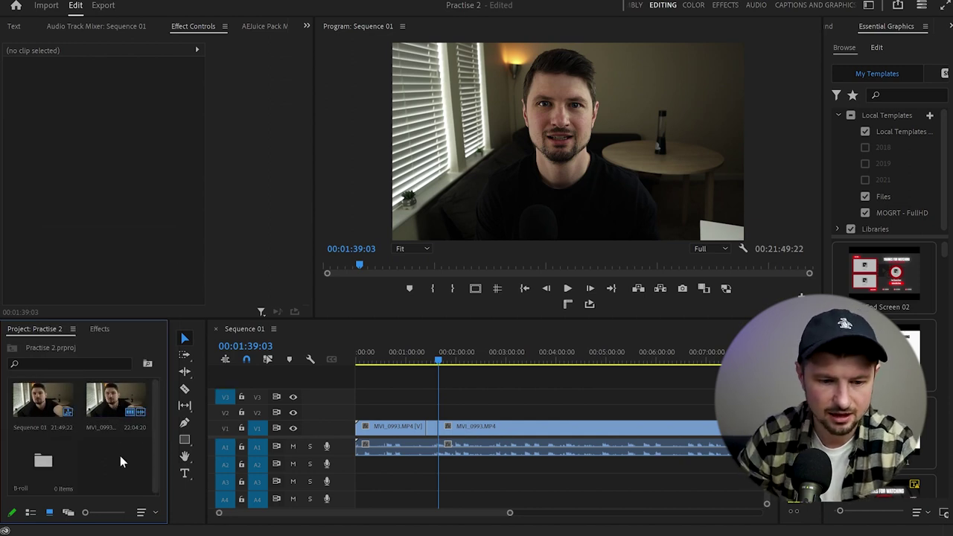
click(121, 406)
drag(121, 400, 47, 467)
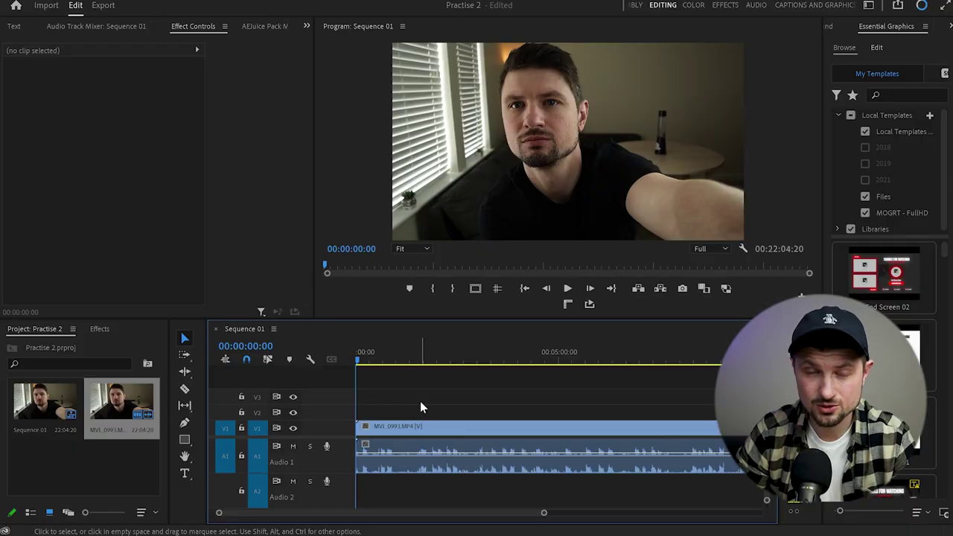
Use the Selection tool to move the clip's video up to track V3 and its audio down to track A2.
click(185, 339)
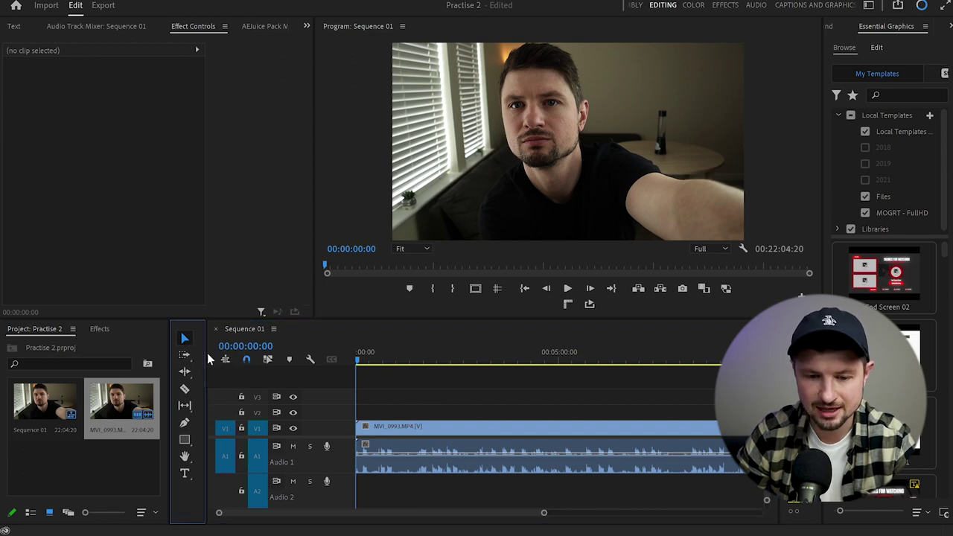
click(435, 430)
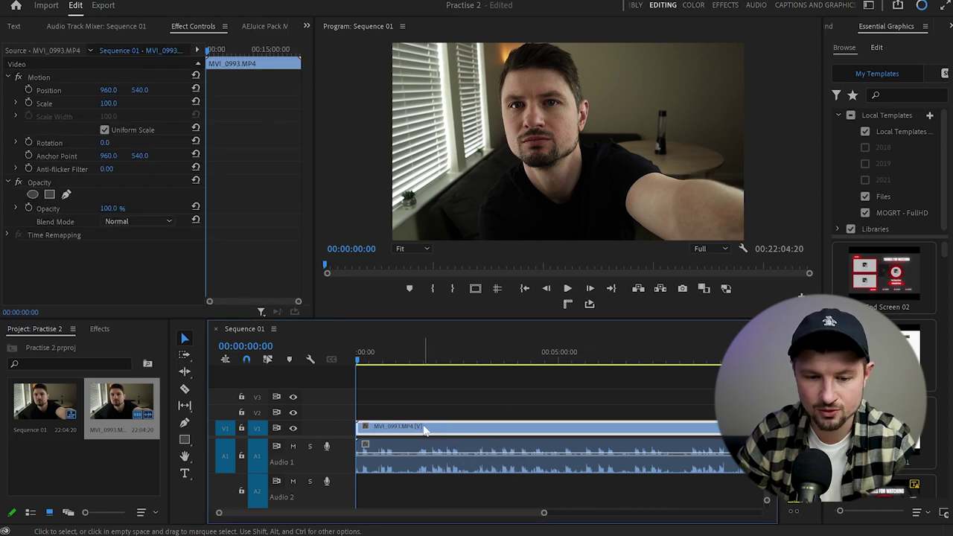
mouse_move(424, 430)
mouse_down()
mouse_move(436, 403)
mouse_move(482, 406)
mouse_move(446, 408)
mouse_up()
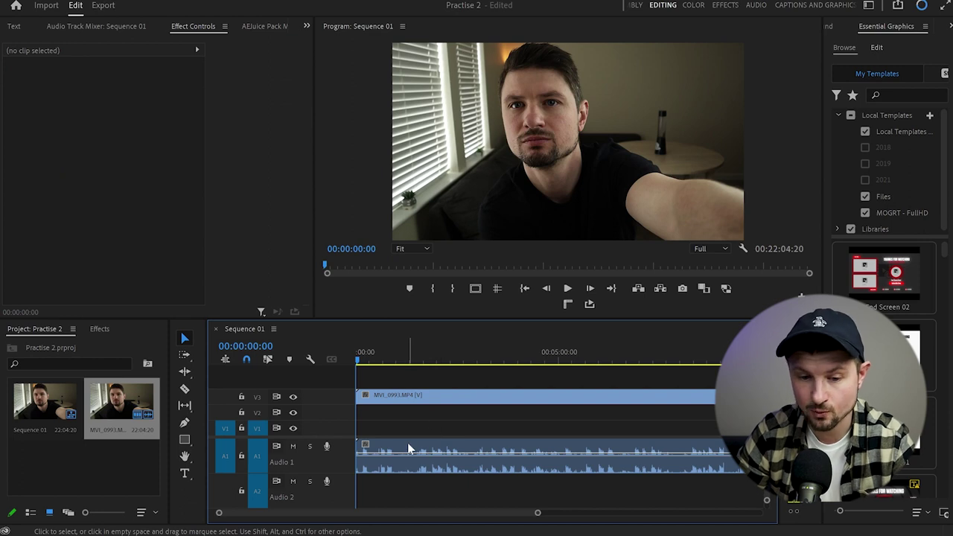
drag(411, 448, 440, 482)
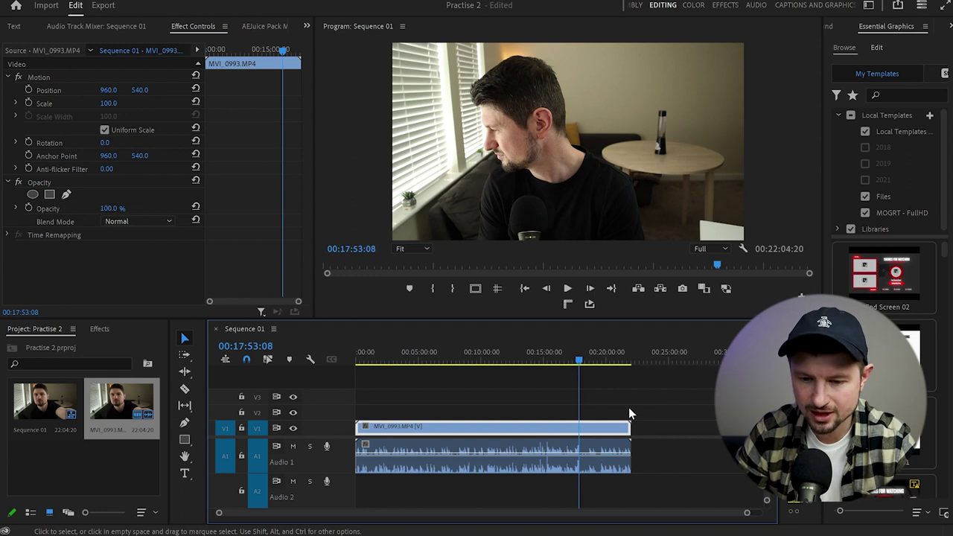
Trim the end of the clip's video and audio together to 00:17:53:08, and extend it back to full length.
drag(652, 406, 632, 462)
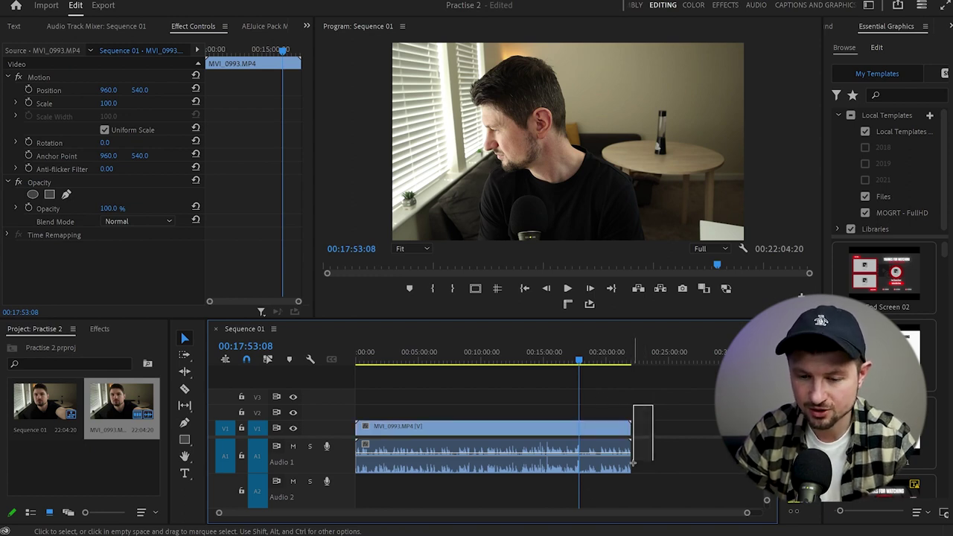
drag(632, 463, 631, 461)
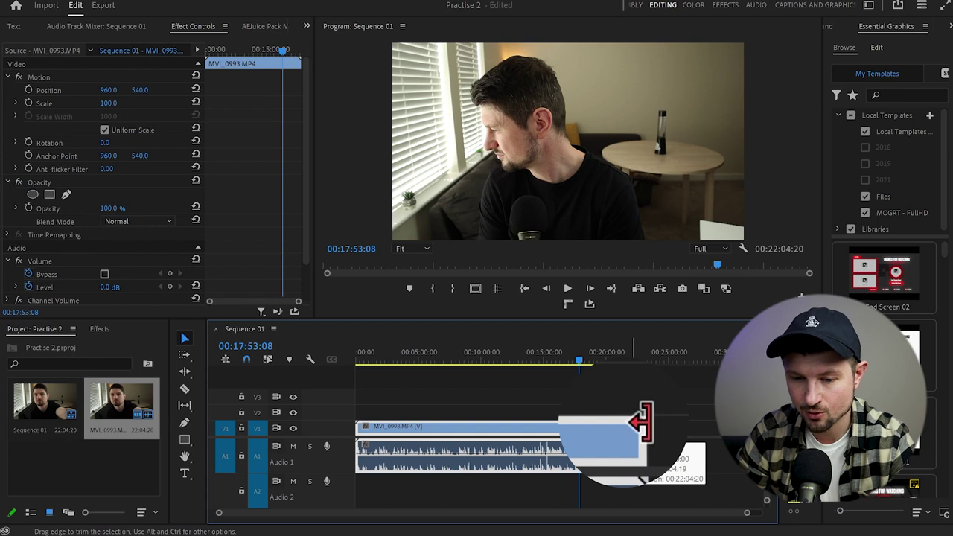
drag(629, 423, 579, 426)
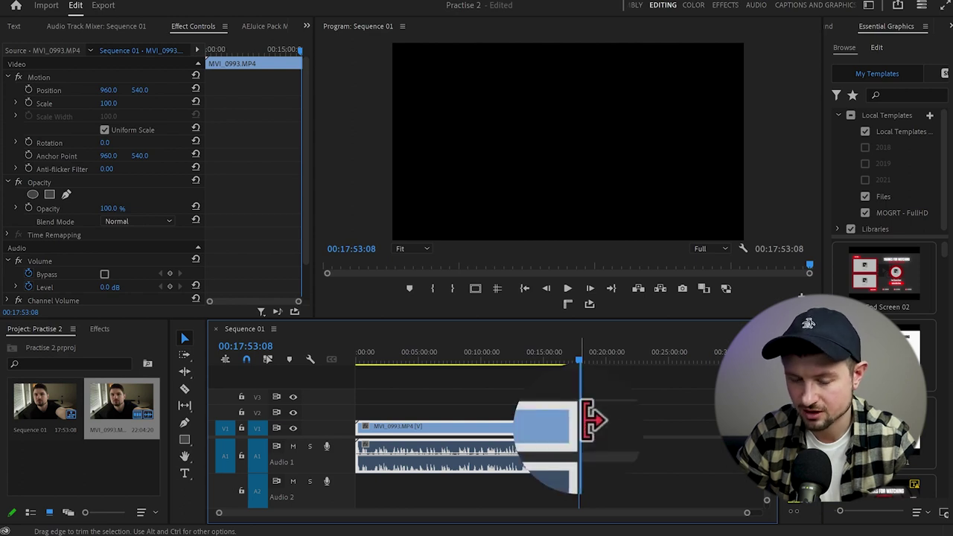
drag(582, 423, 675, 423)
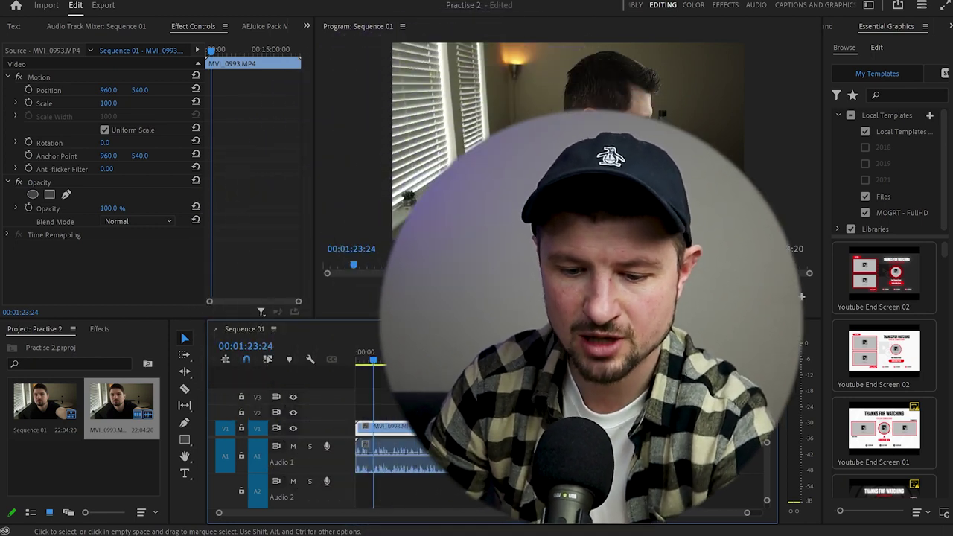
Examine the clip on the timeline around the playhead in close detail and in a wide overview.
key(=)
key(=)
key(=)
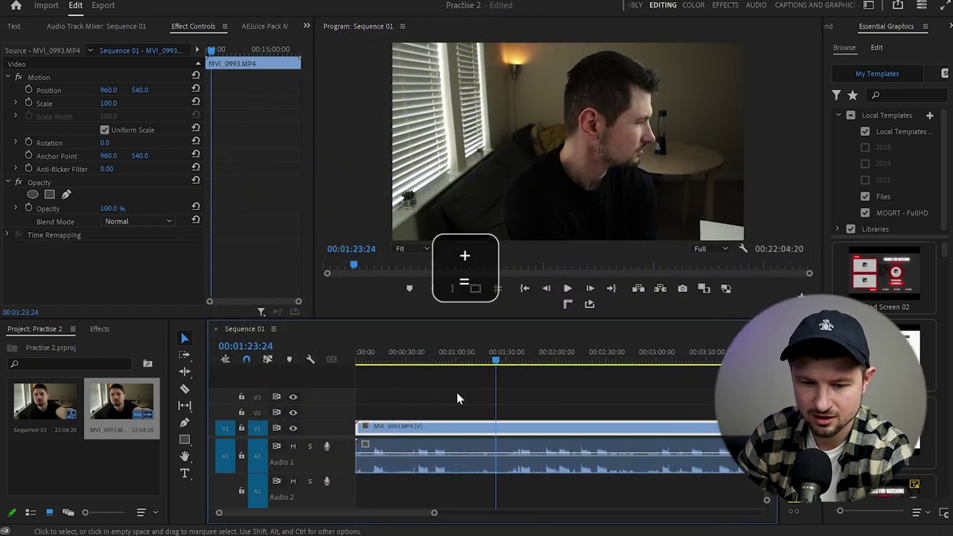
key(=)
key(=)
key(=)
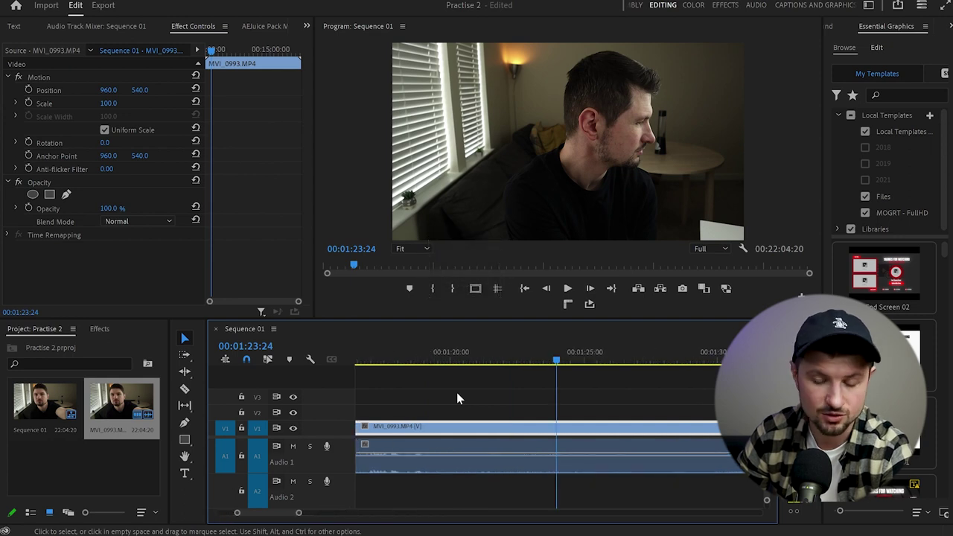
key(minus)
key(minus)
key(minus)
key(minus)
key(minus)
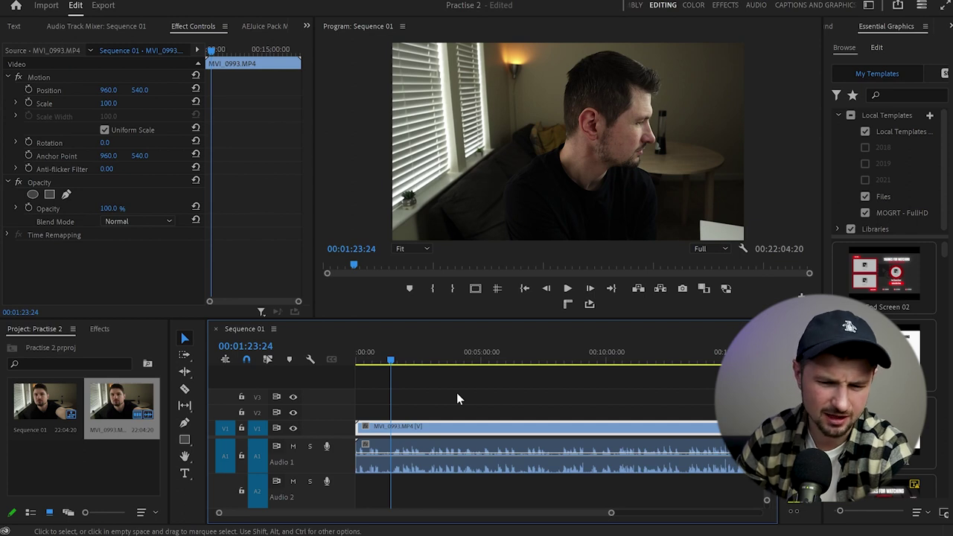
Use the Razor tool to cut the clip's video and audio at 00:01:39:03, and undo the last audio cut at 00:01:25:11.
key(equal)
key(equal)
key(equal)
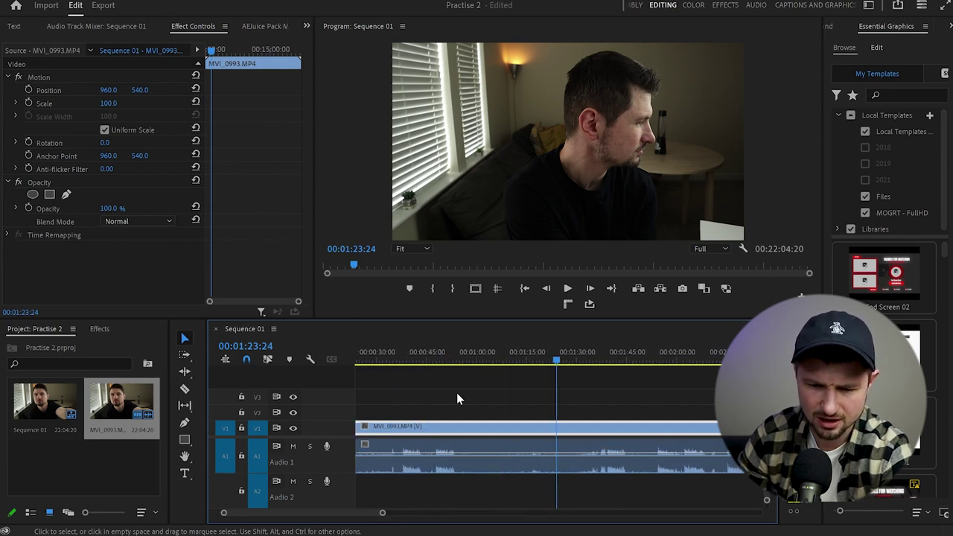
drag(558, 361, 659, 379)
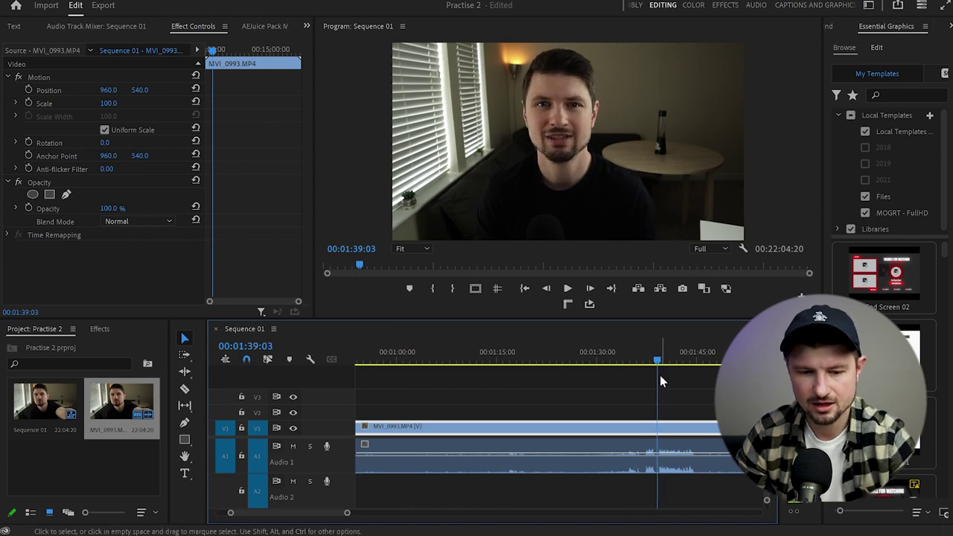
click(186, 390)
key(c)
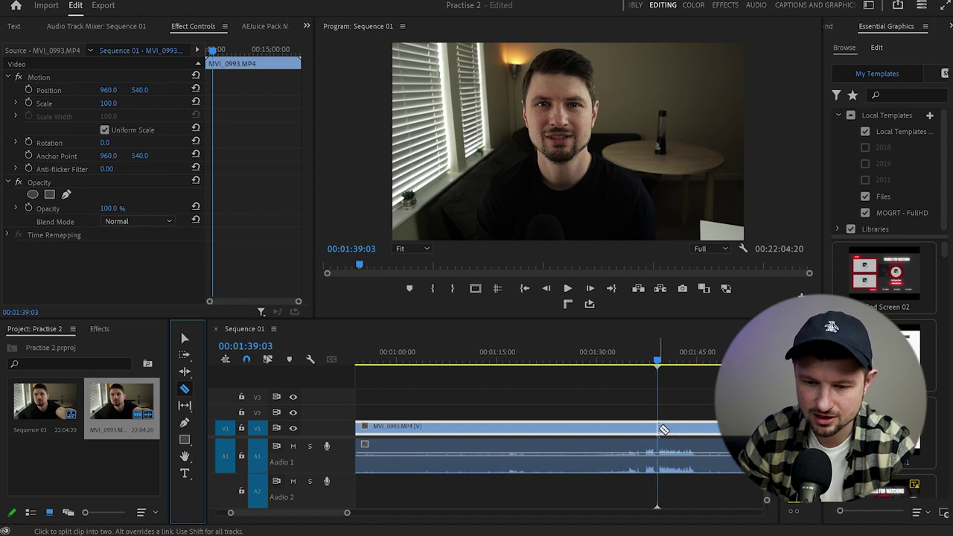
scroll(665, 440, down, 2)
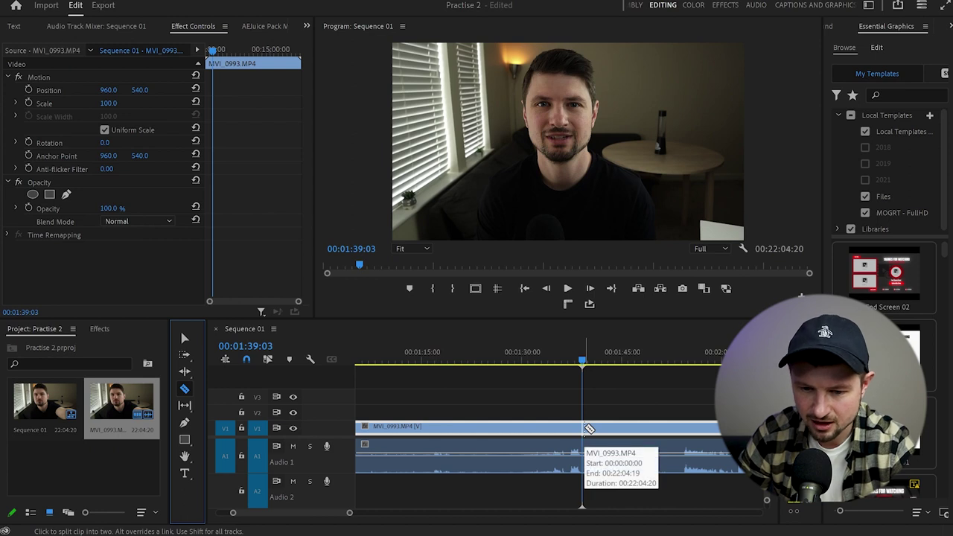
click(589, 429)
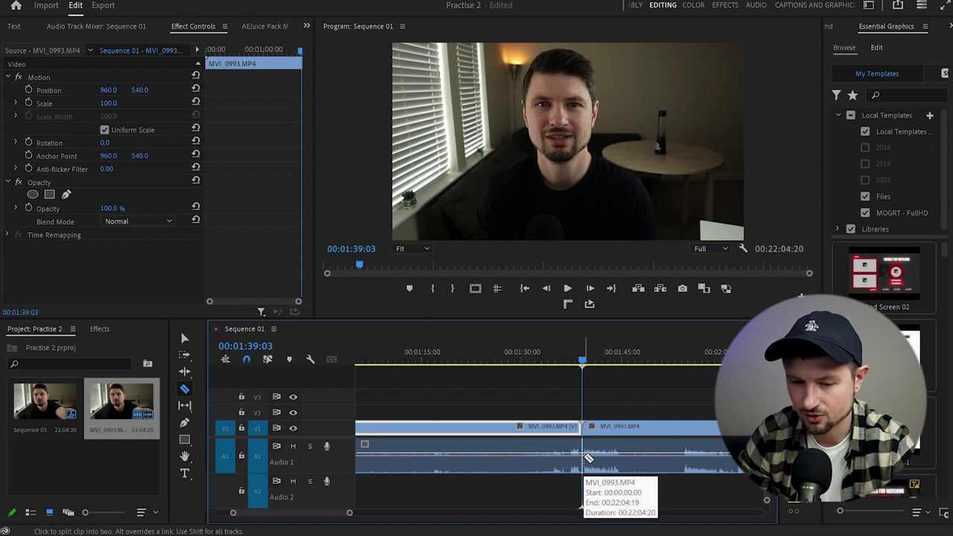
click(588, 457)
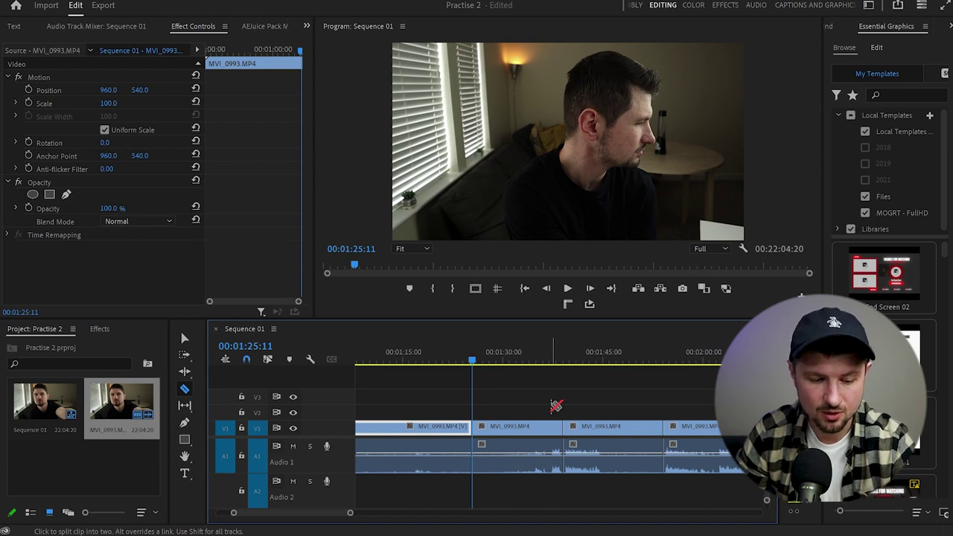
key(ctrl+z)
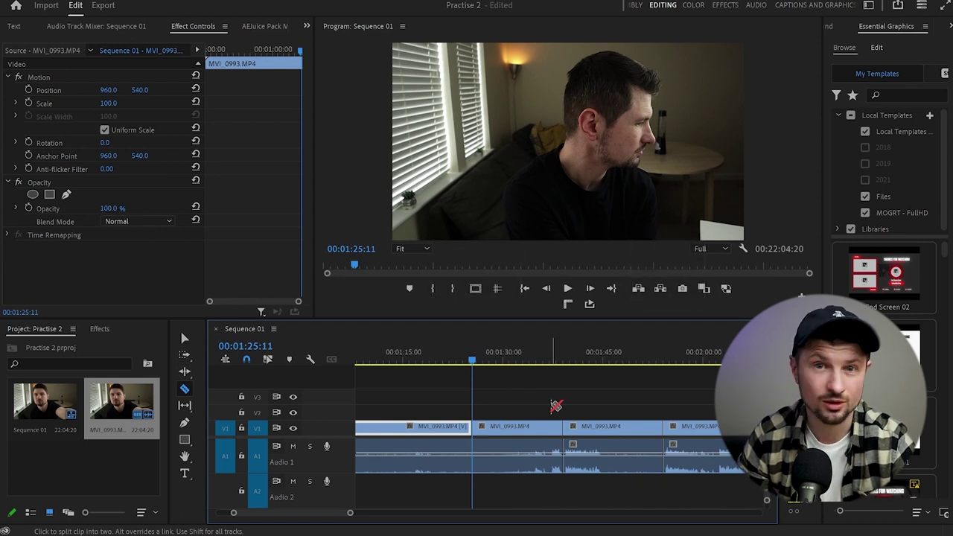
Delete the video and audio of the segment starting at 00:01:39:03, leaving a gap on the timeline, and undo the deletion.
key(v)
scroll(556, 405, down, 3)
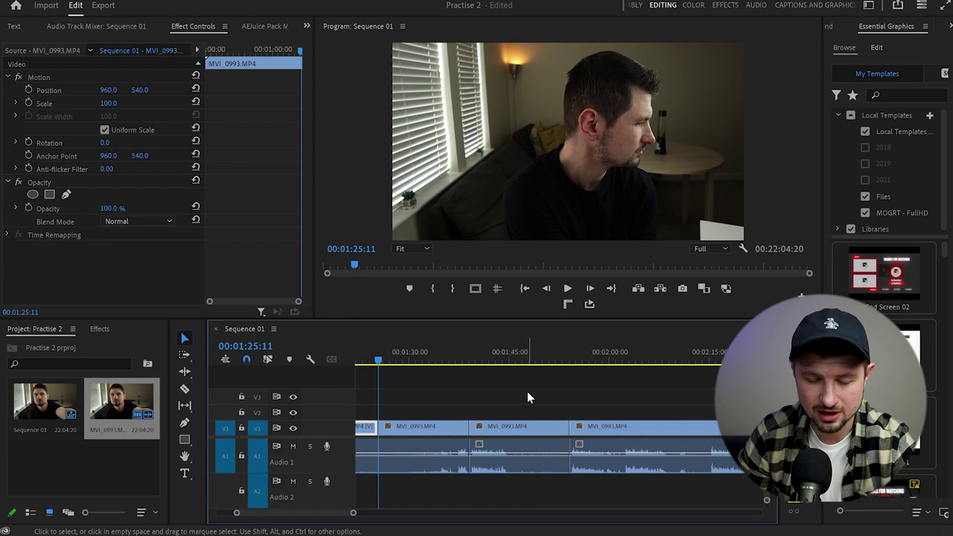
click(529, 427)
shift+click(529, 439)
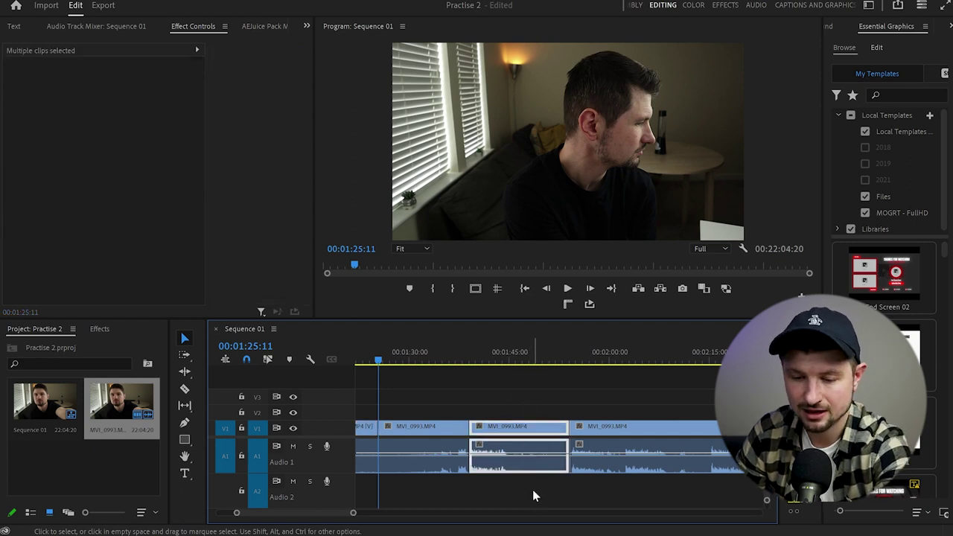
key(Delete)
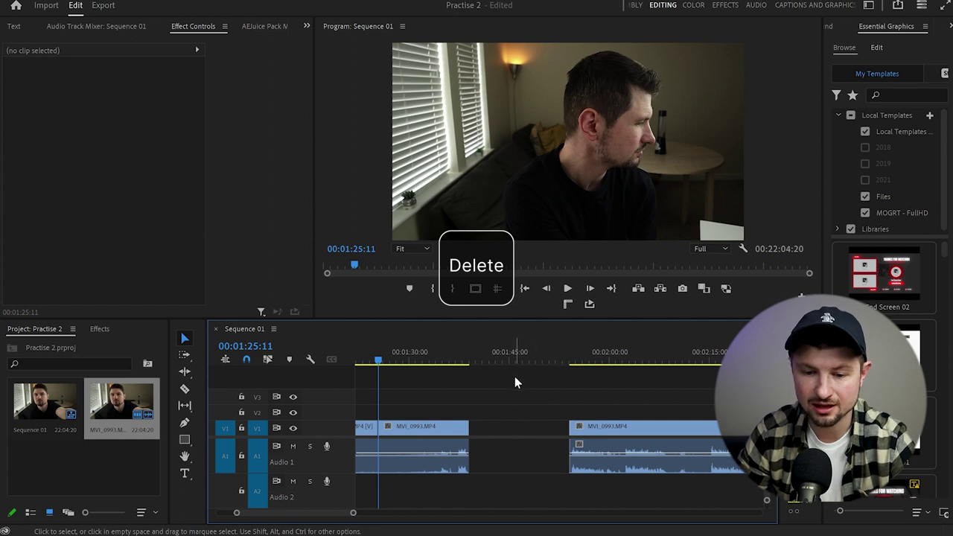
drag(511, 392, 537, 481)
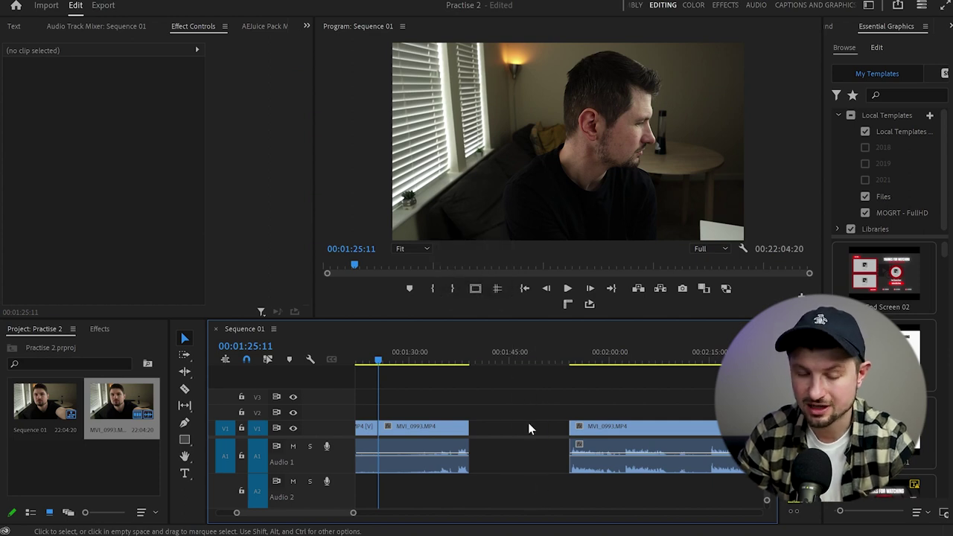
scroll(519, 410, down, 3)
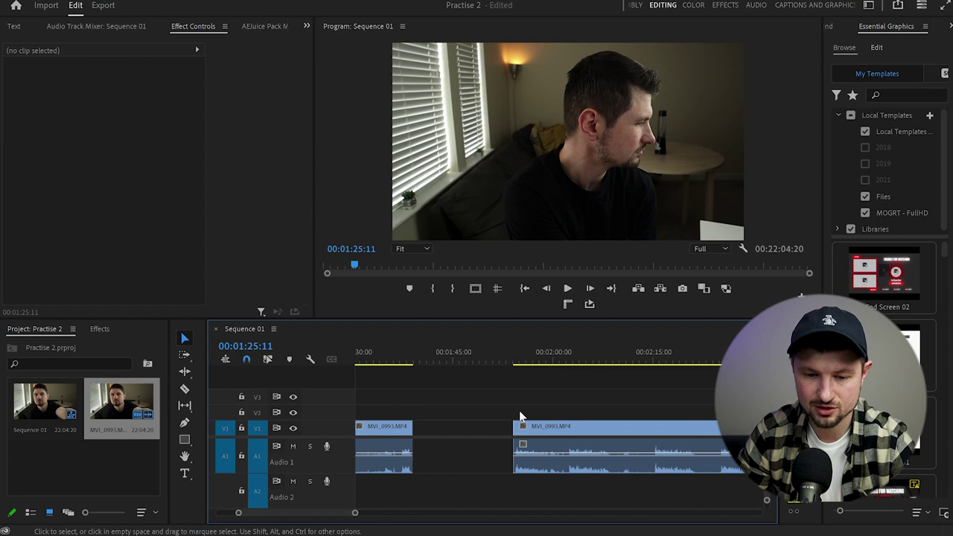
scroll(519, 410, up, 2)
key(ctrl+z)
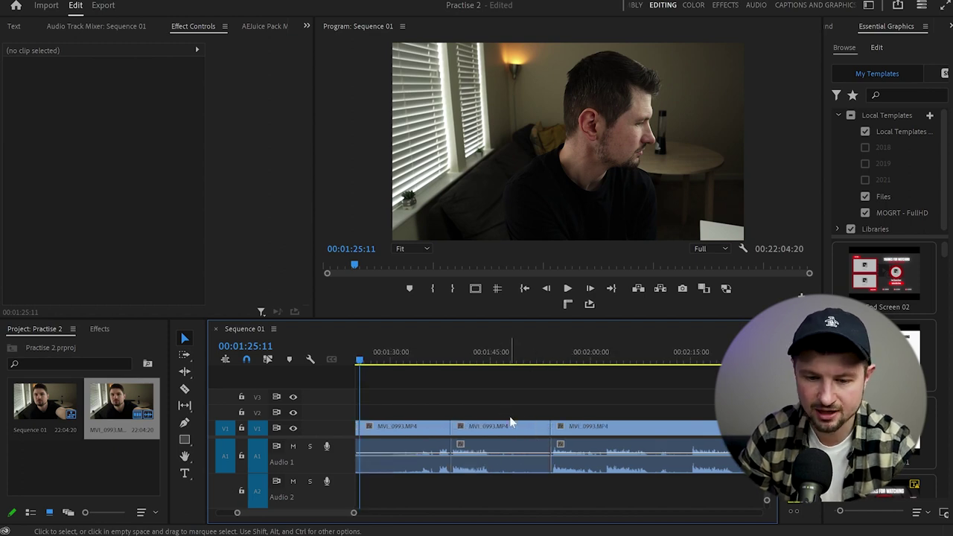
Ripple delete the video and audio of the segment starting at 00:01:39:03 so the following footage closes the gap.
drag(502, 403, 525, 470)
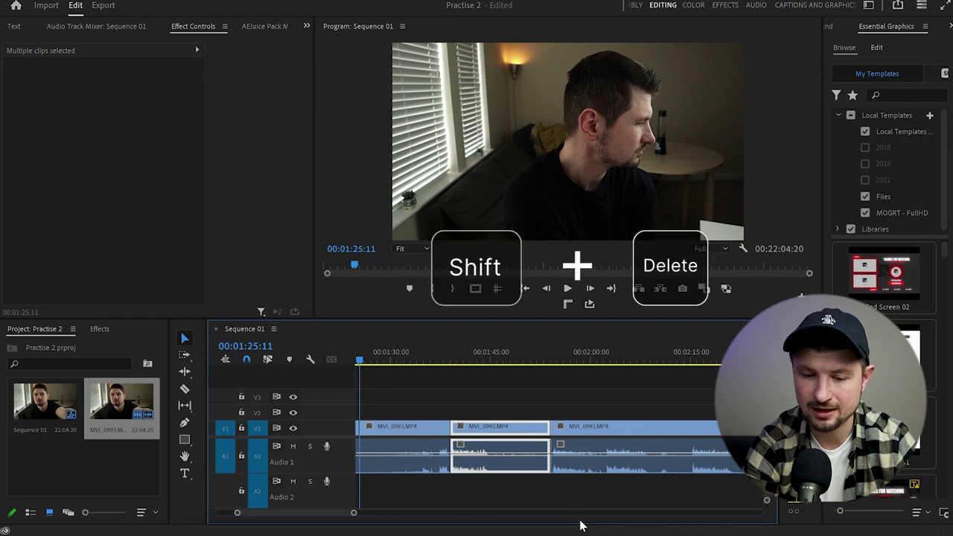
key(shift+Delete)
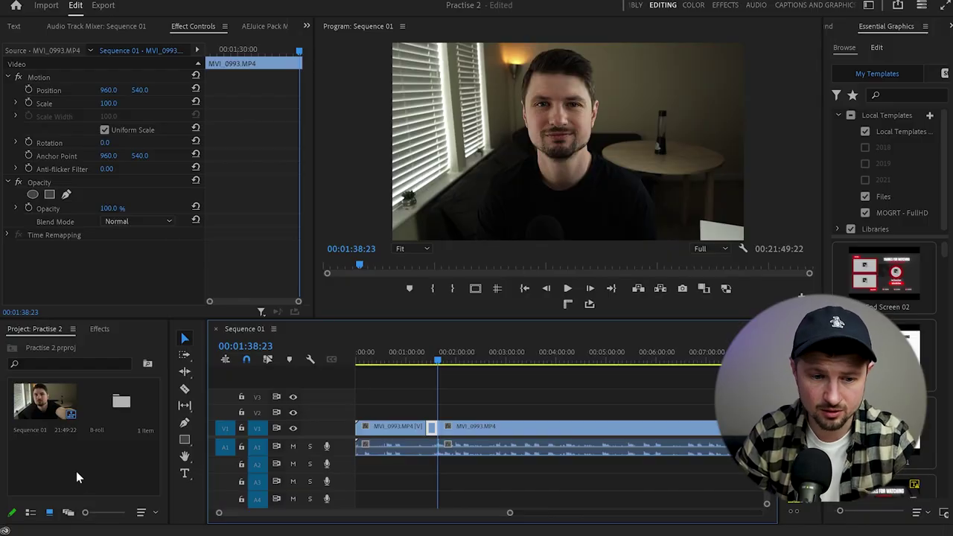
Create a bin named Music in the project and open it.
right_click(54, 469)
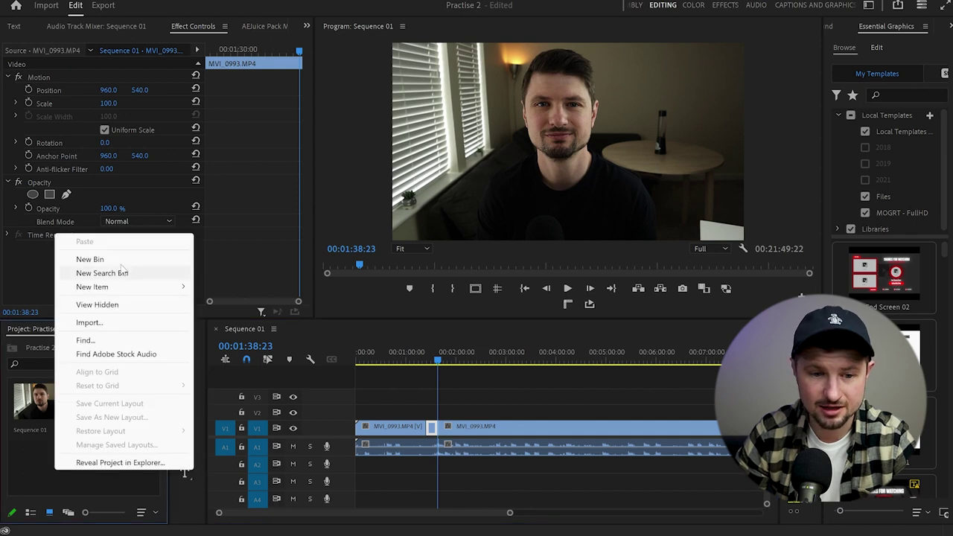
click(120, 259)
text(Music)
double_click(49, 466)
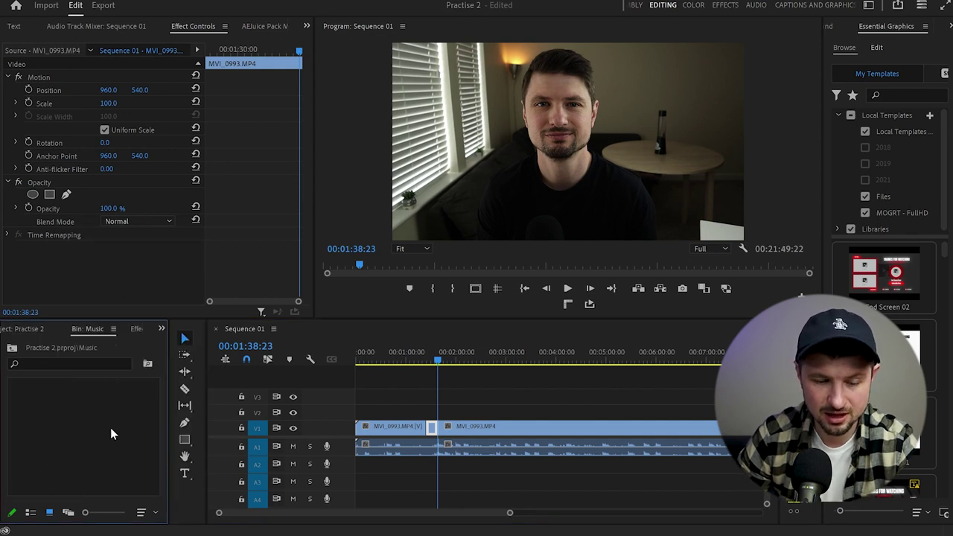
Import the ES_Icecold - FLYIN track into the Music bin and place it at the start of audio track A2.
double_click(88, 425)
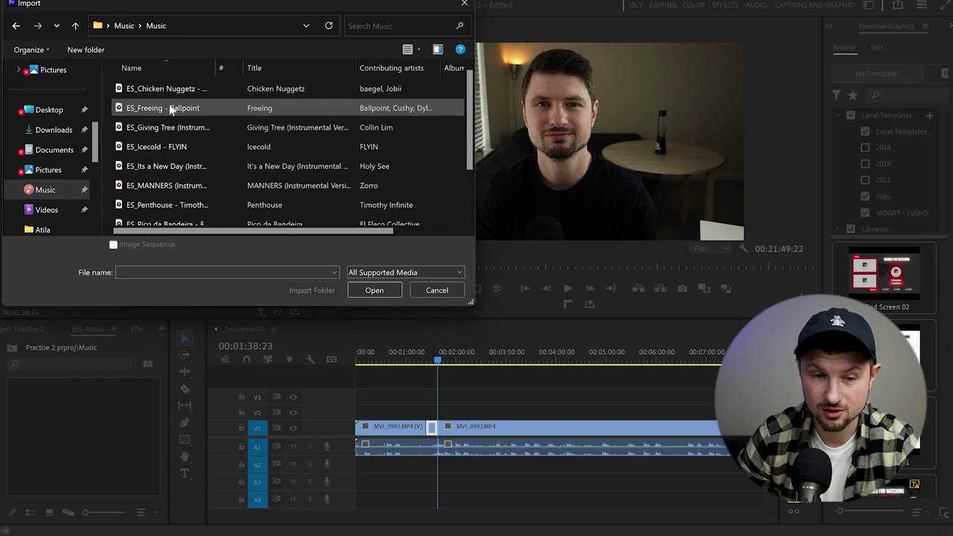
click(176, 148)
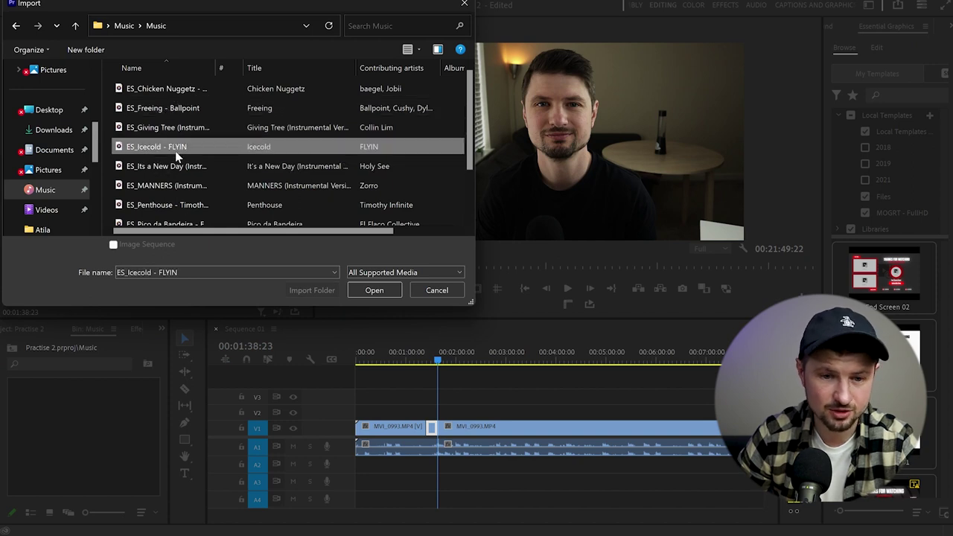
click(373, 291)
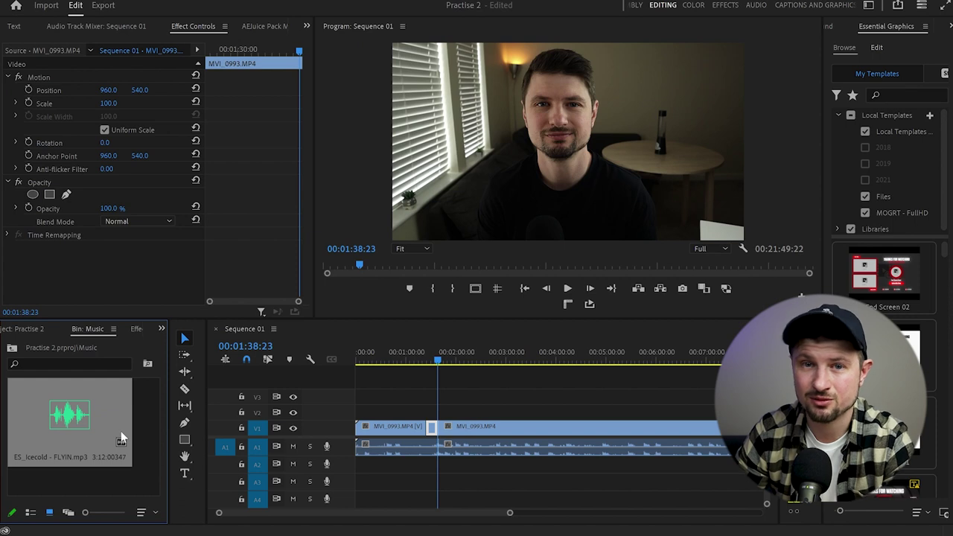
drag(77, 425, 346, 469)
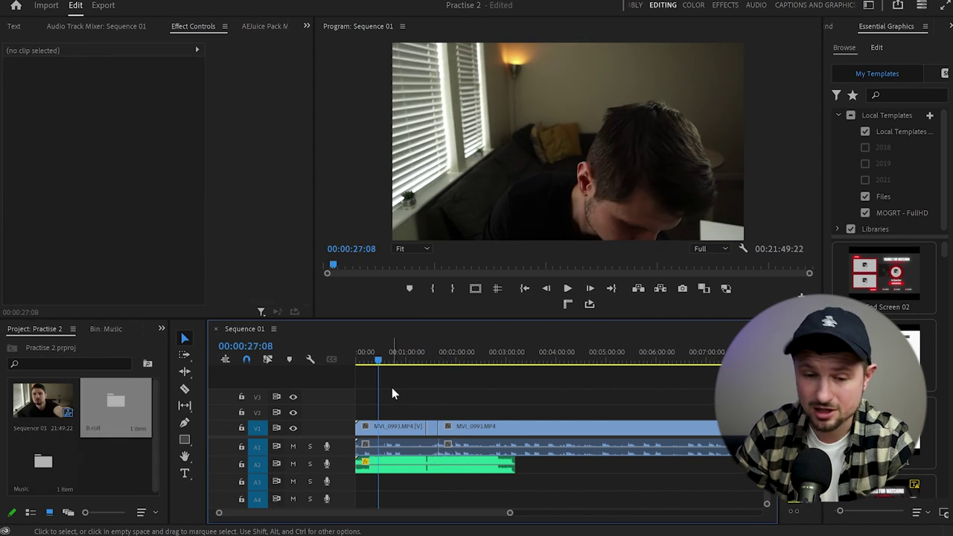
Set the first video clip's Scale to 106, horizontal Position to 1035 and Rotation to 358°.
click(409, 428)
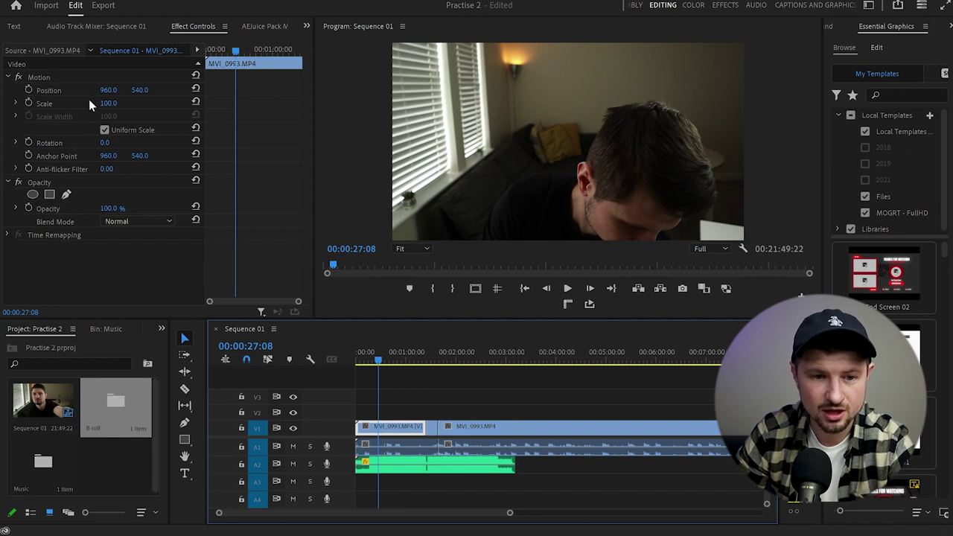
mouse_move(108, 103)
mouse_down()
mouse_move(132, 102)
mouse_move(67, 89)
mouse_move(138, 90)
mouse_move(112, 89)
mouse_up()
drag(105, 143, 202, 142)
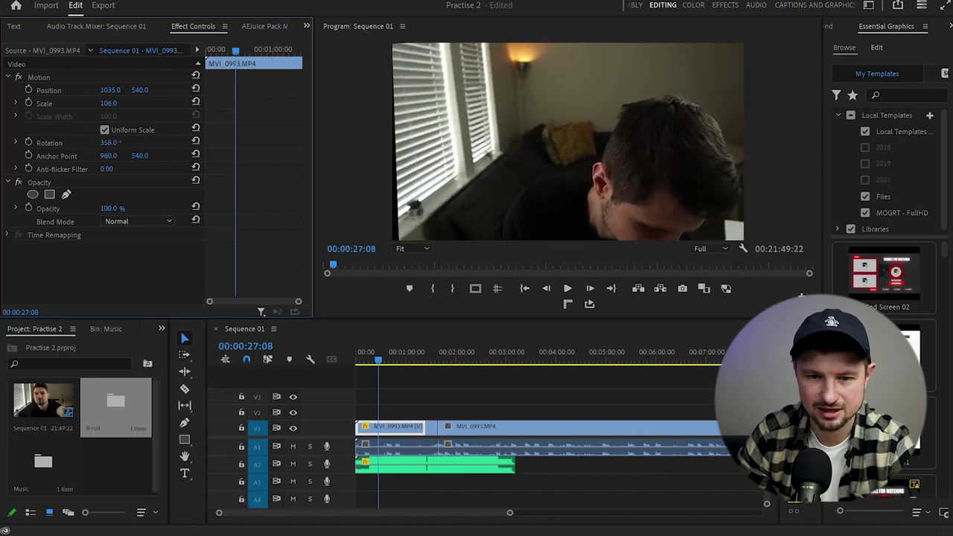
Move the playhead to 00:02:01:11 and change the sequence's frame size to 1080 horizontal by 1920 vertical, accepting the deletion of preview files.
click(457, 359)
click(488, 392)
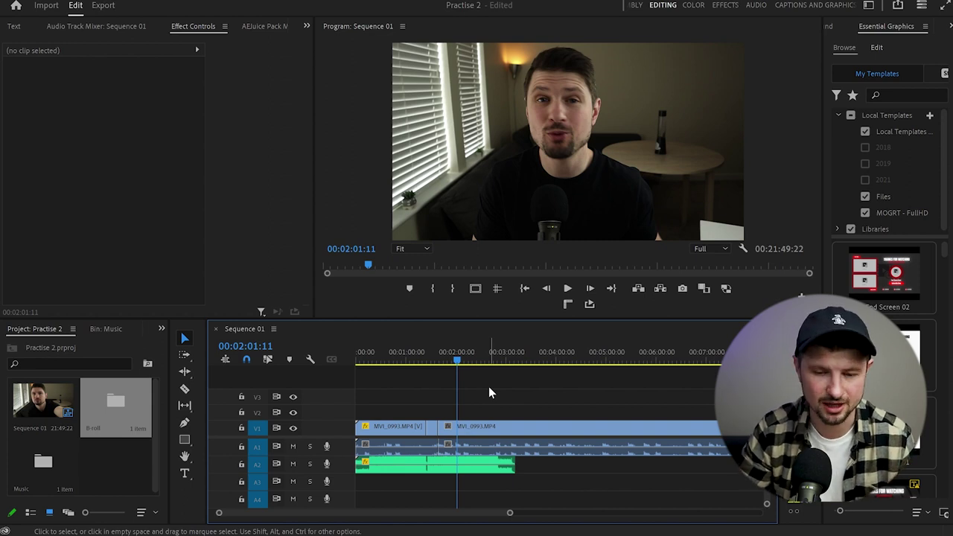
click(82, 6)
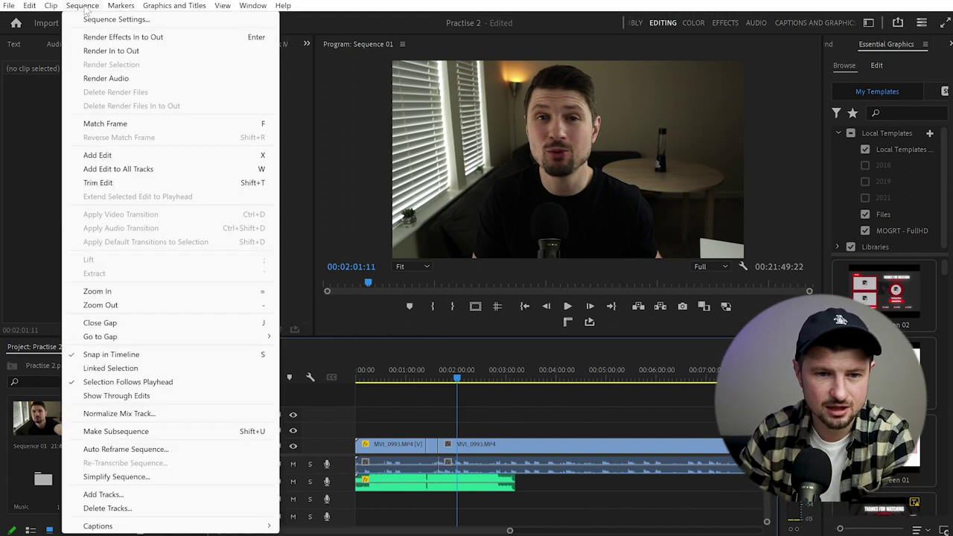
click(96, 21)
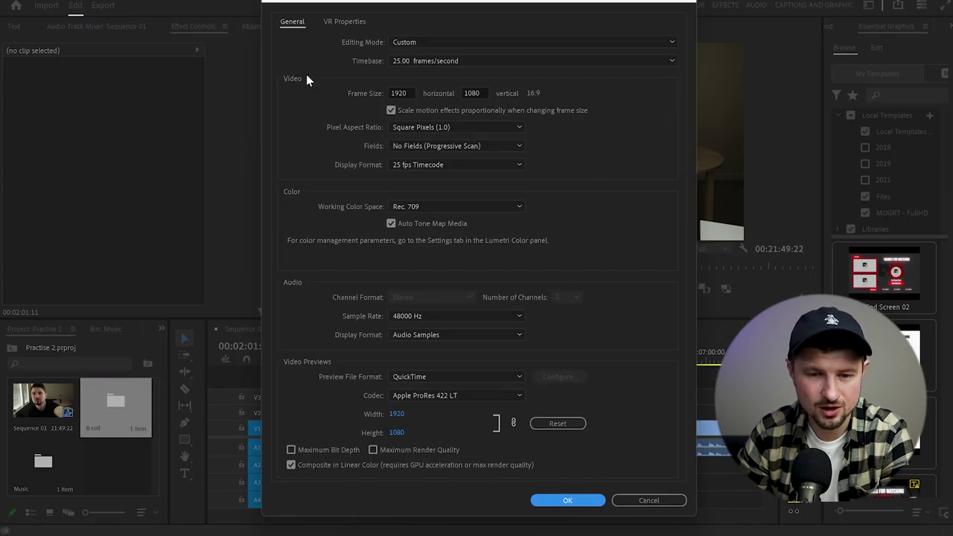
click(406, 94)
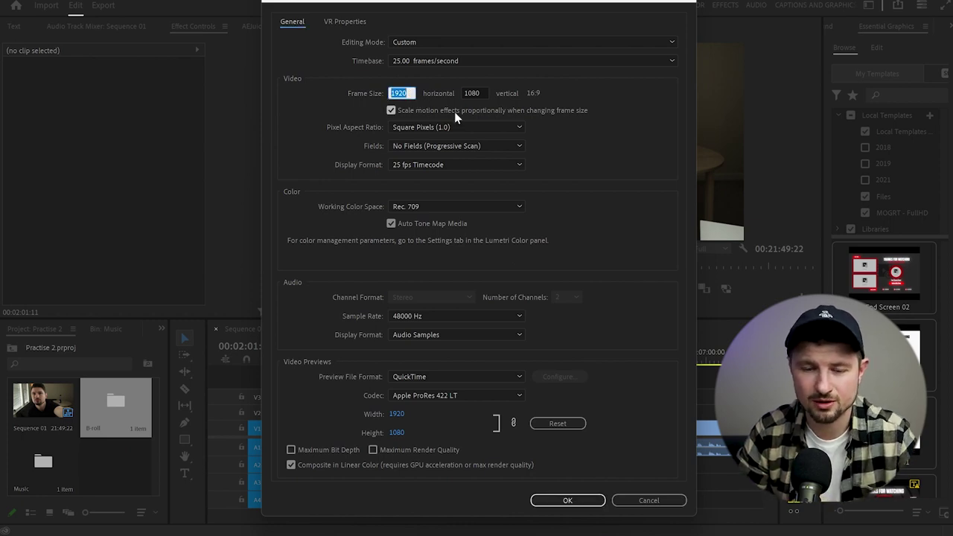
key(BackSpace)
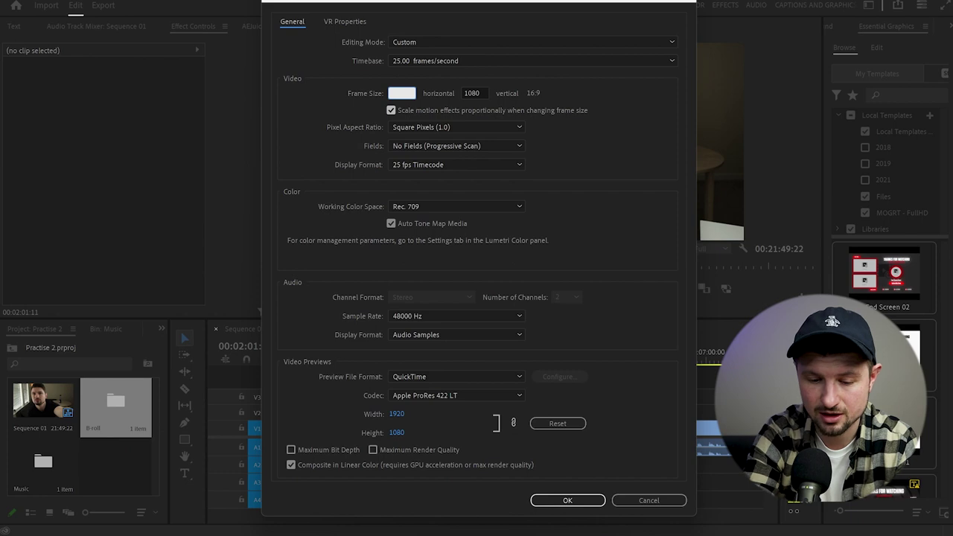
text(1080)
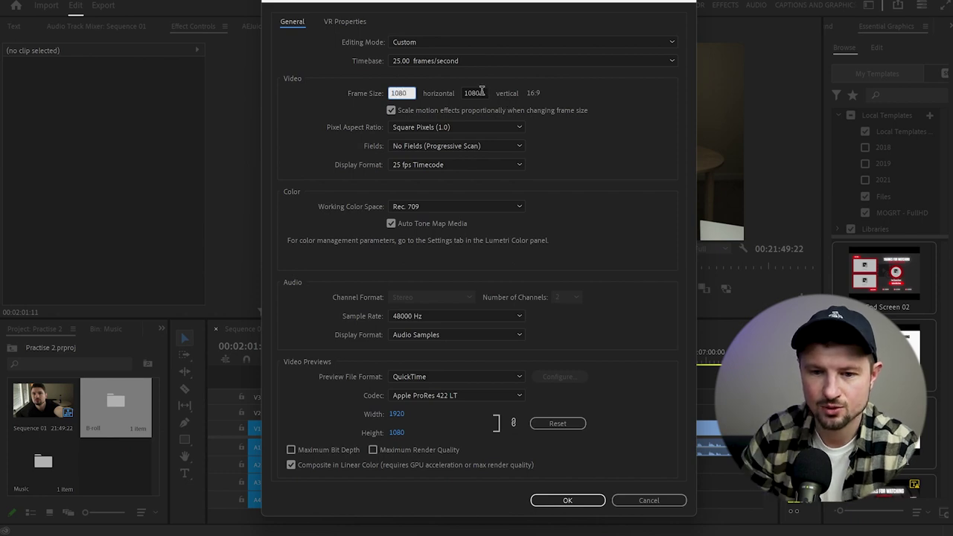
click(484, 93)
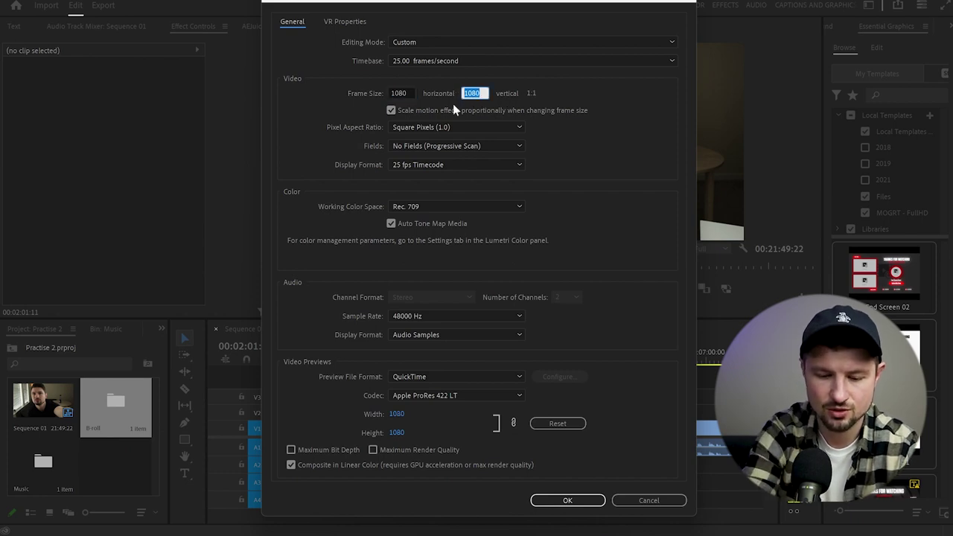
text(1920)
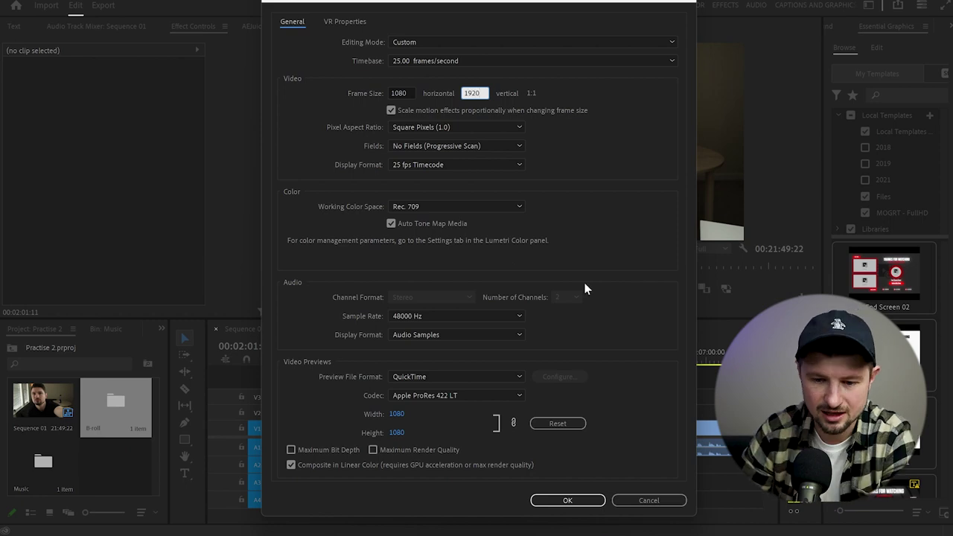
click(567, 500)
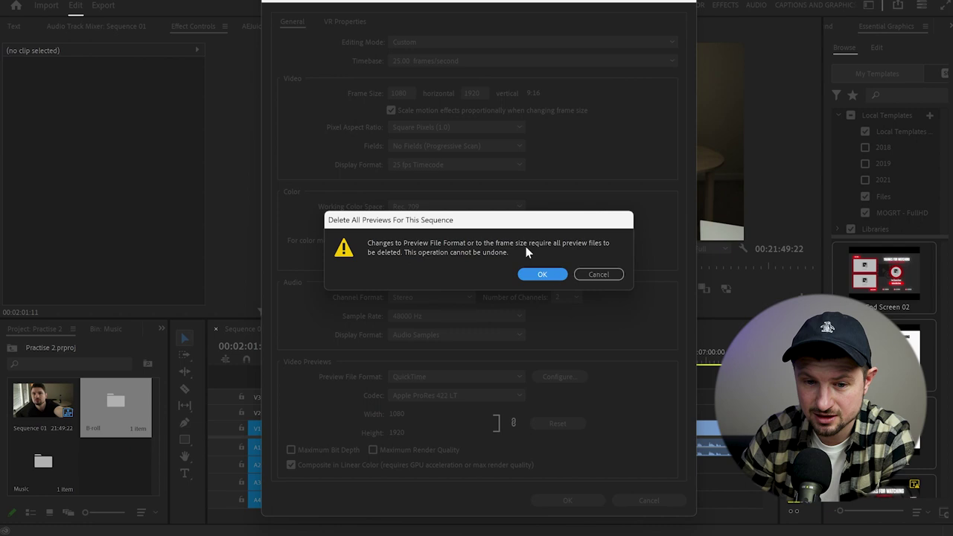
click(552, 276)
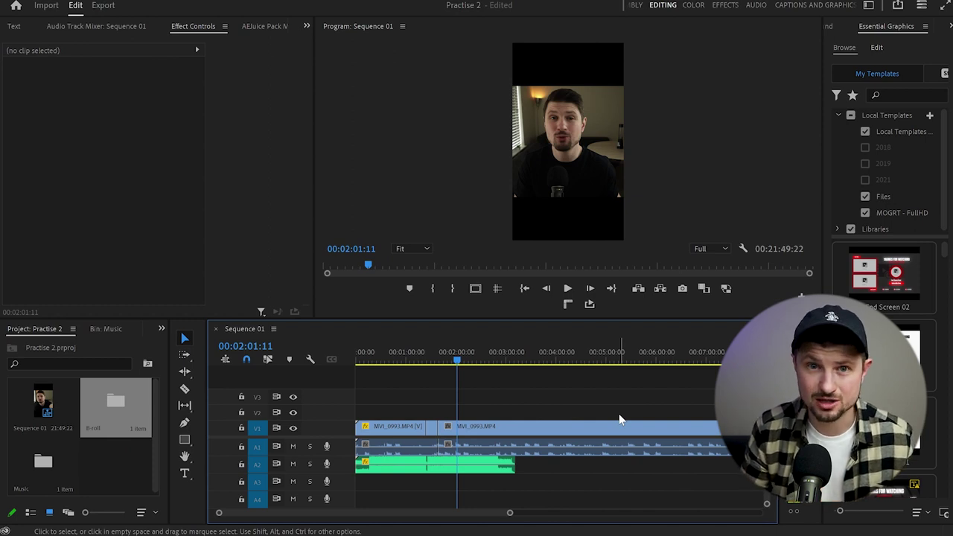
Select the second MVI_0993.MP4 clip on video track V1 to show its motion settings.
click(530, 431)
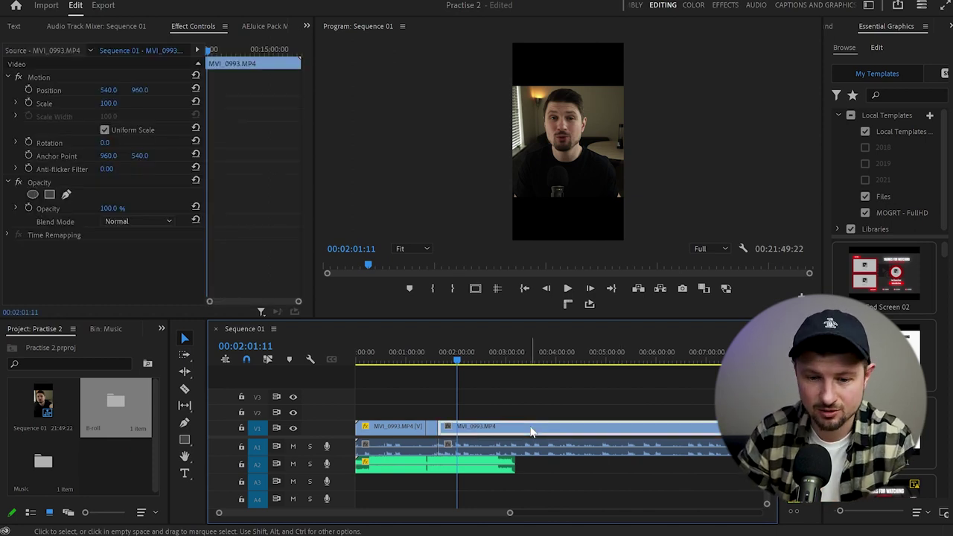
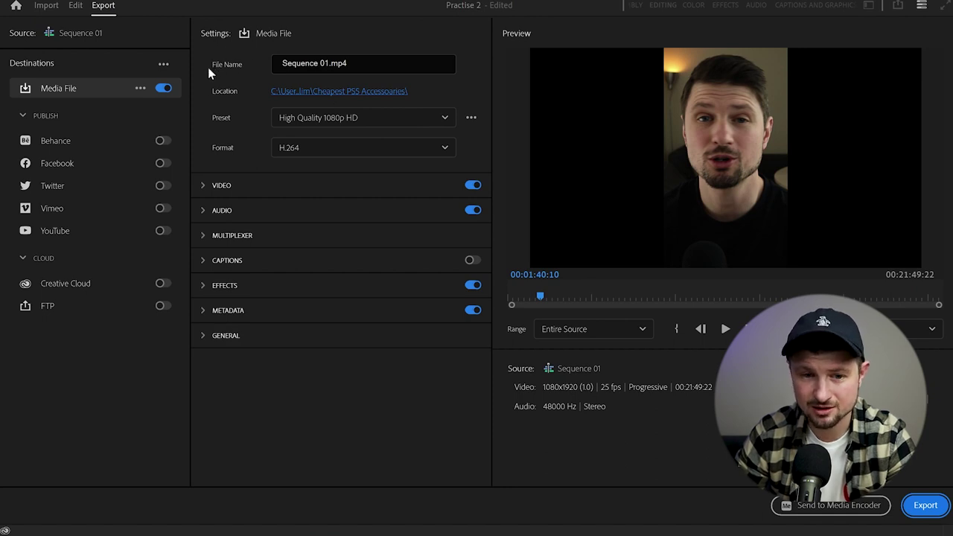
Name the export file Practise 2 and choose the Match Source - Adaptive High Bitrate preset.
click(360, 64)
text(Practise 2)
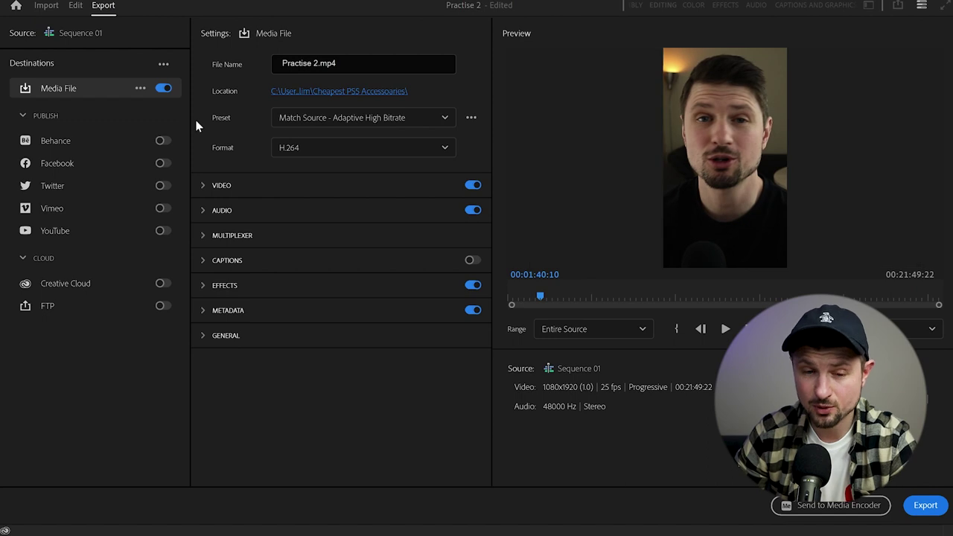
click(412, 124)
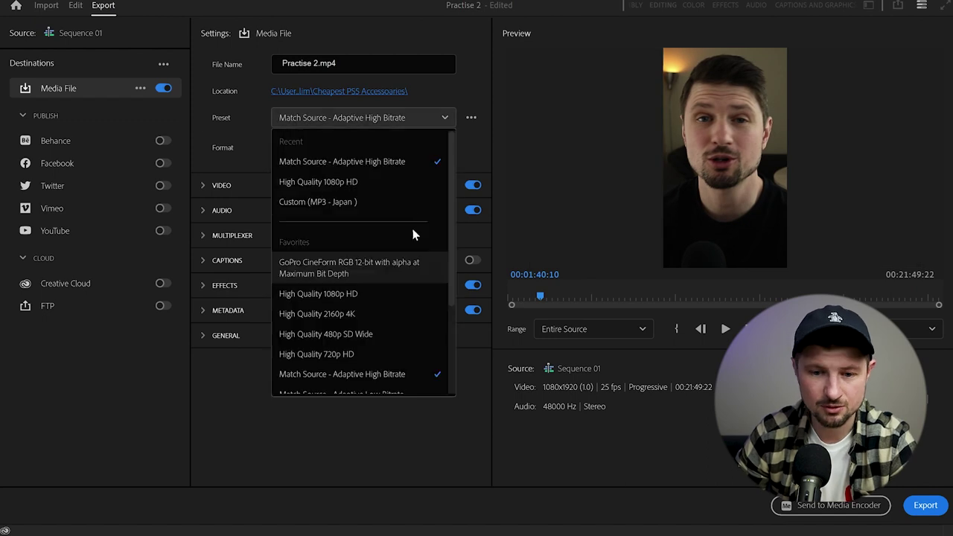
scroll(413, 214, down, 3)
scroll(414, 214, up, 2)
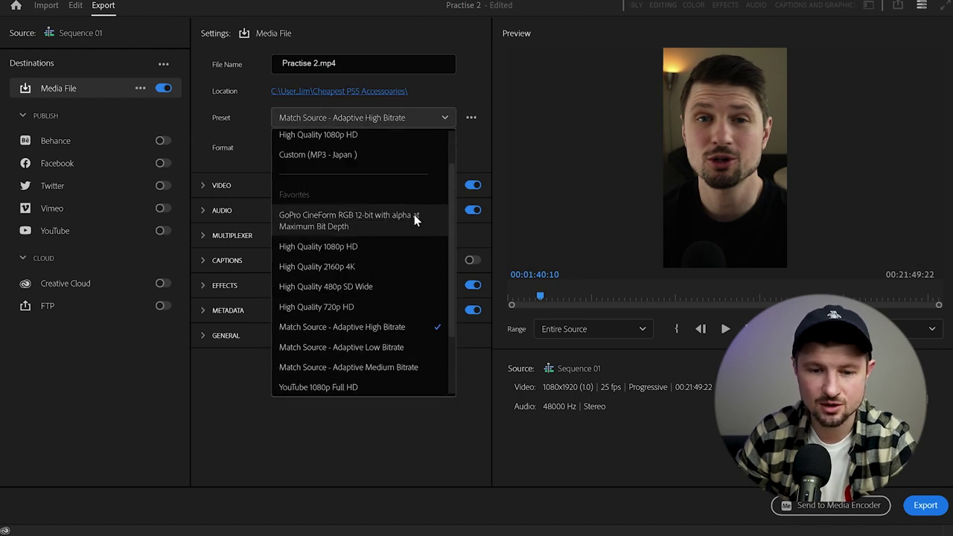
scroll(414, 216, up, 1)
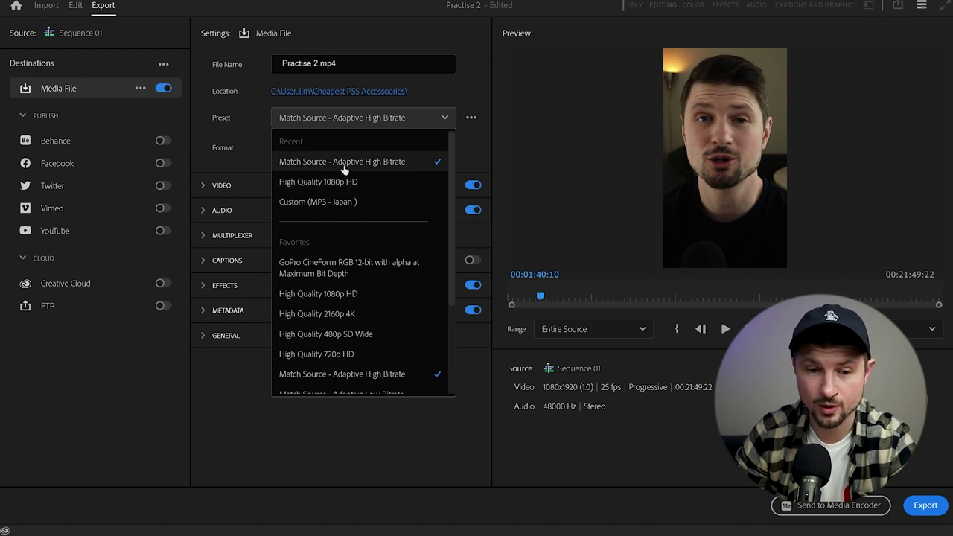
click(401, 172)
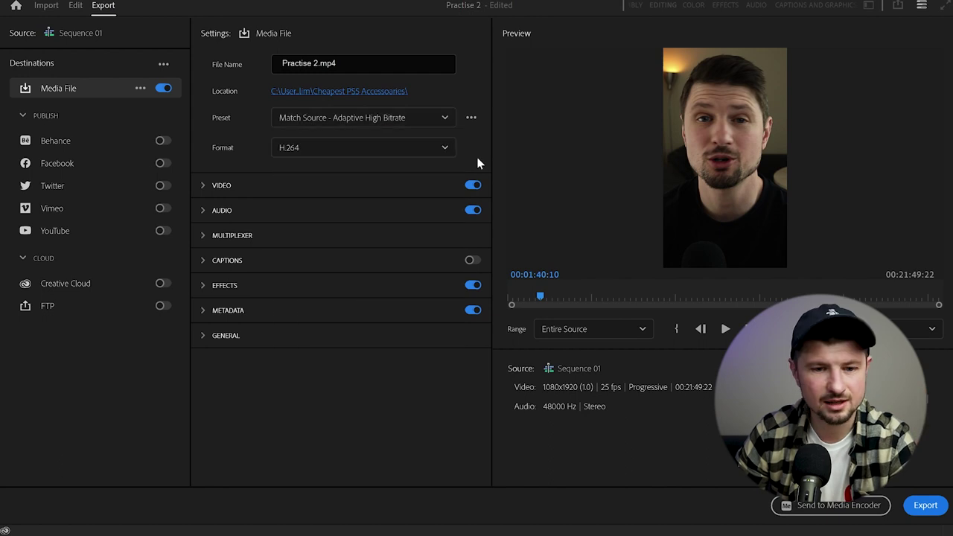
Export the sequence in H.264 format with the range set to Entire Source.
click(444, 149)
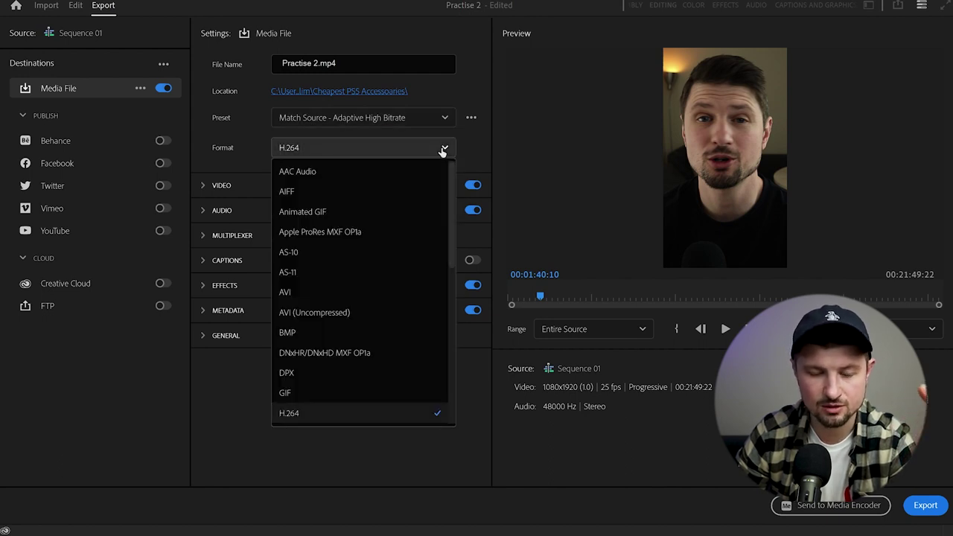
click(442, 150)
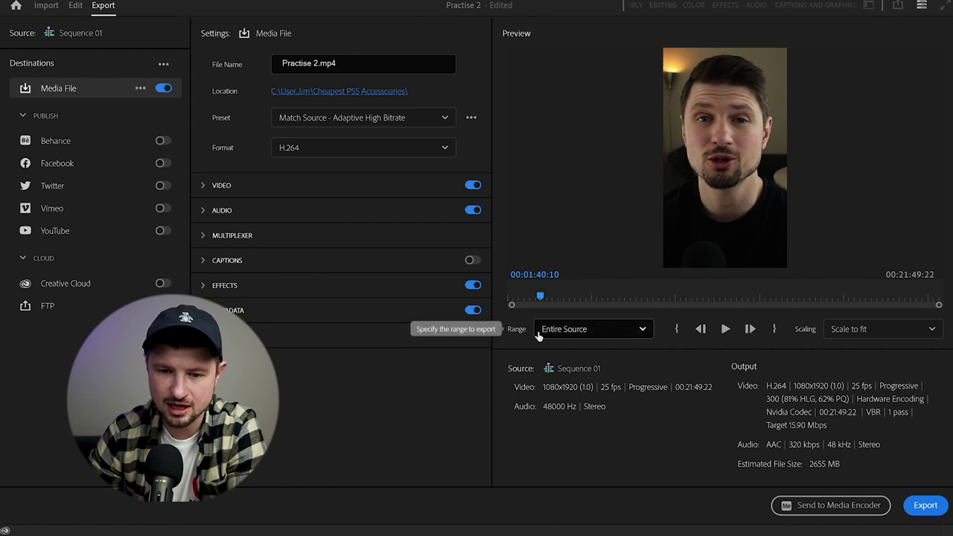
click(645, 336)
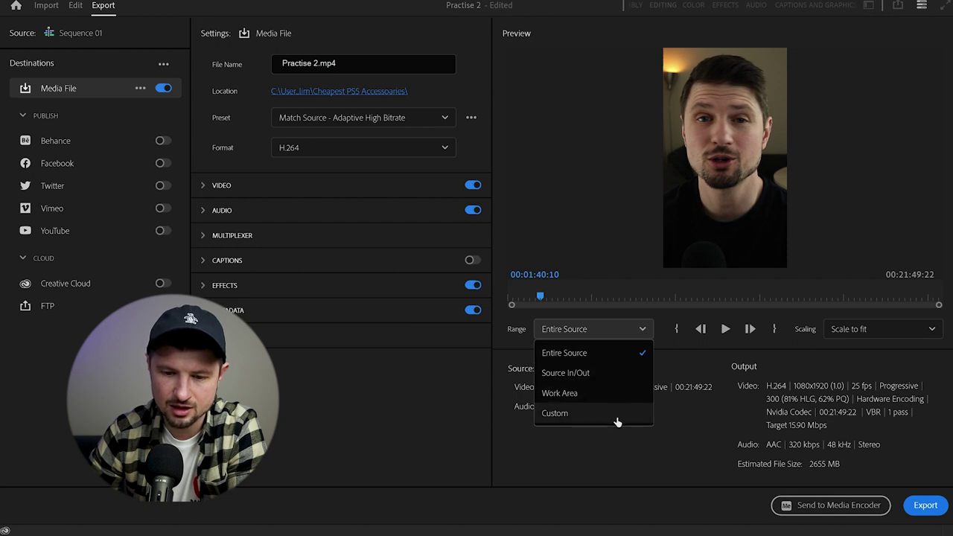
click(624, 357)
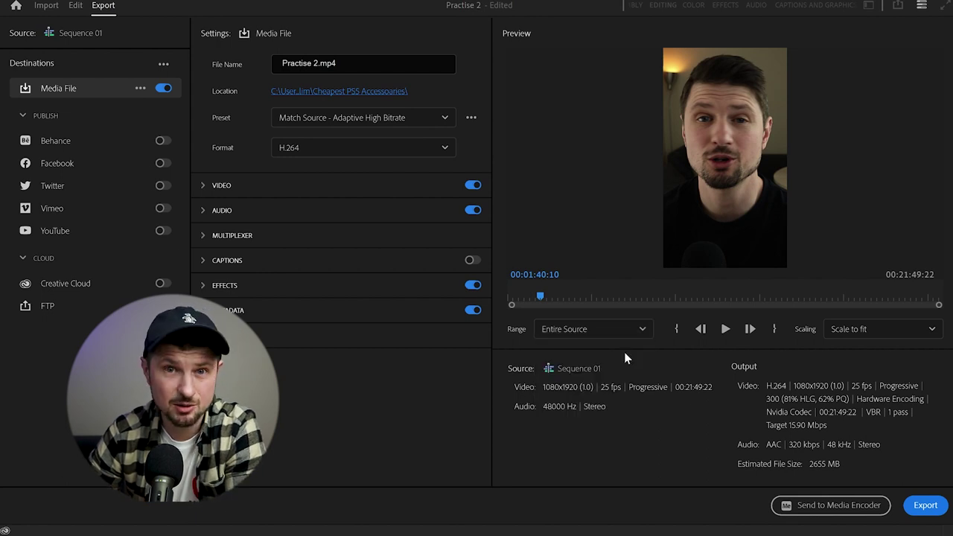
click(925, 506)
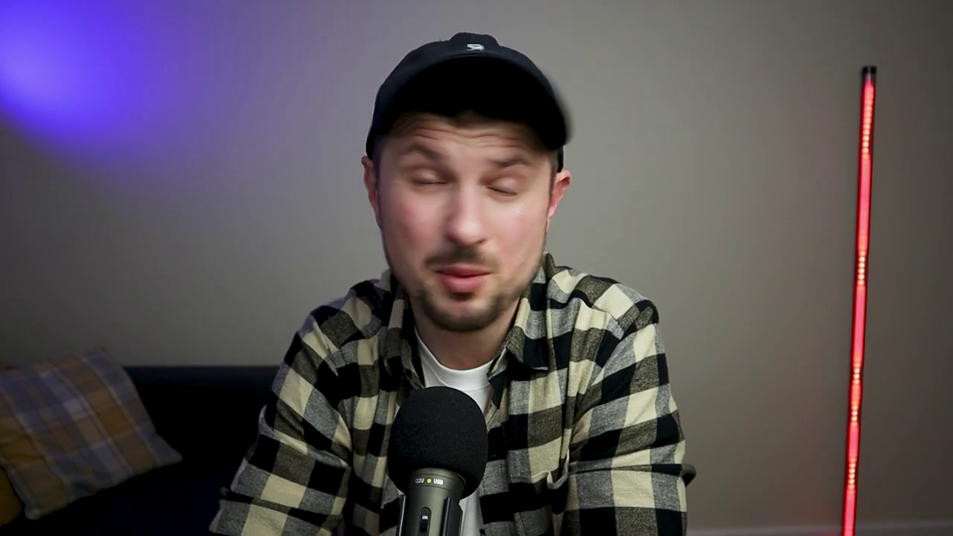